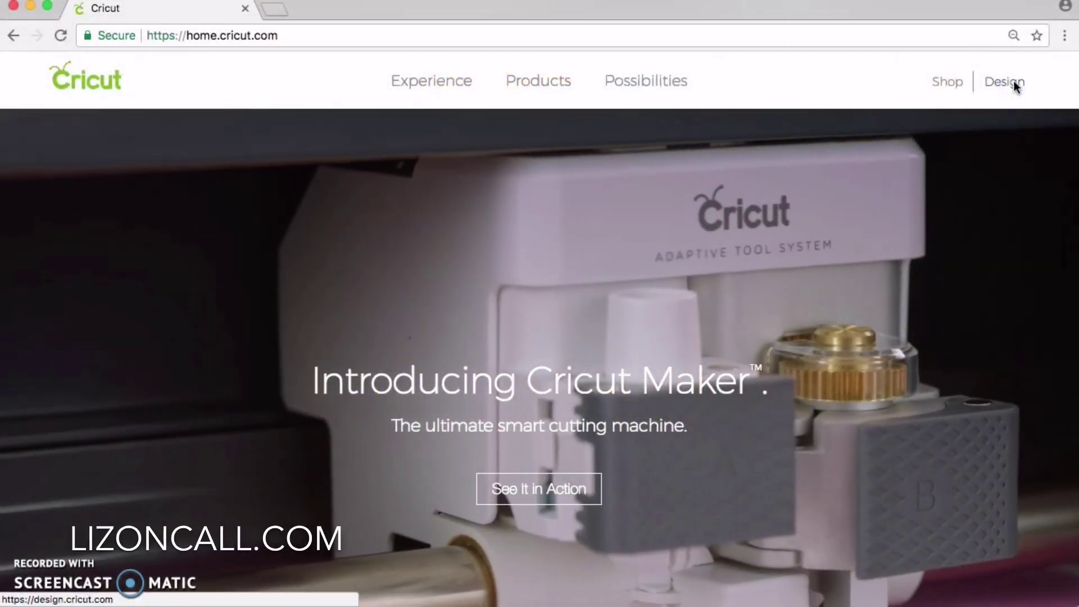
# Go from the Cricut homepage into Design Space using the Design link.
pyautogui.click(1009, 88)
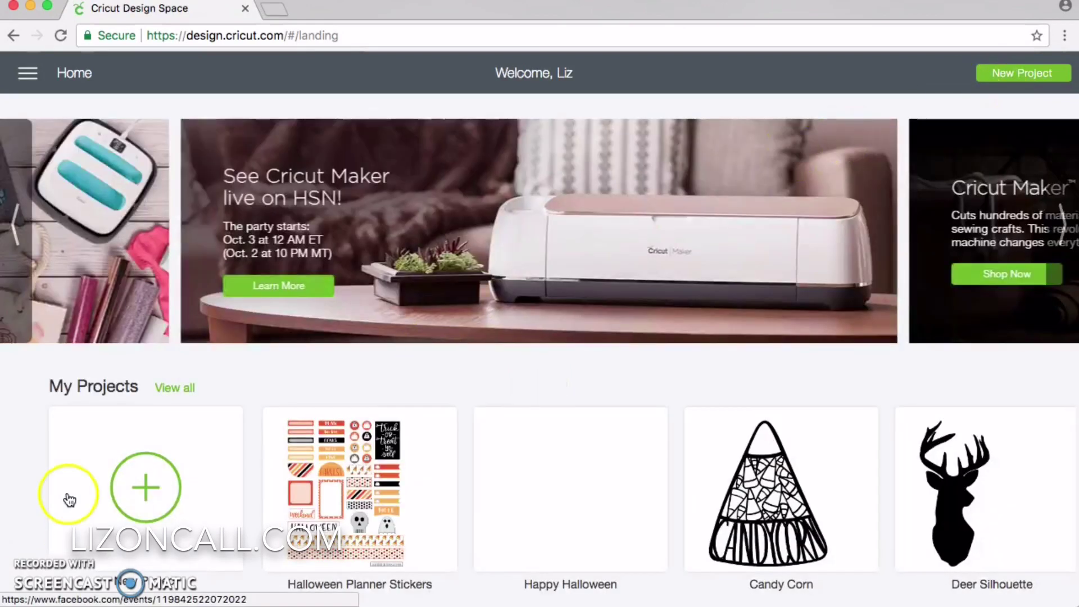
# Start a new blank project and open the Upload Image browser.
pyautogui.click(147, 492)
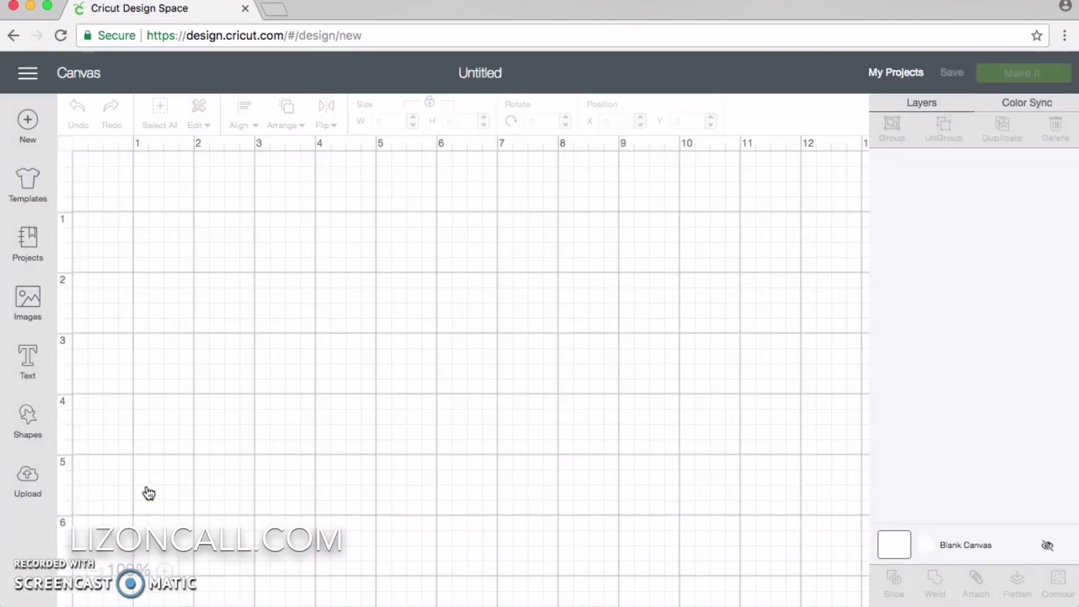
pyautogui.click(28, 475)
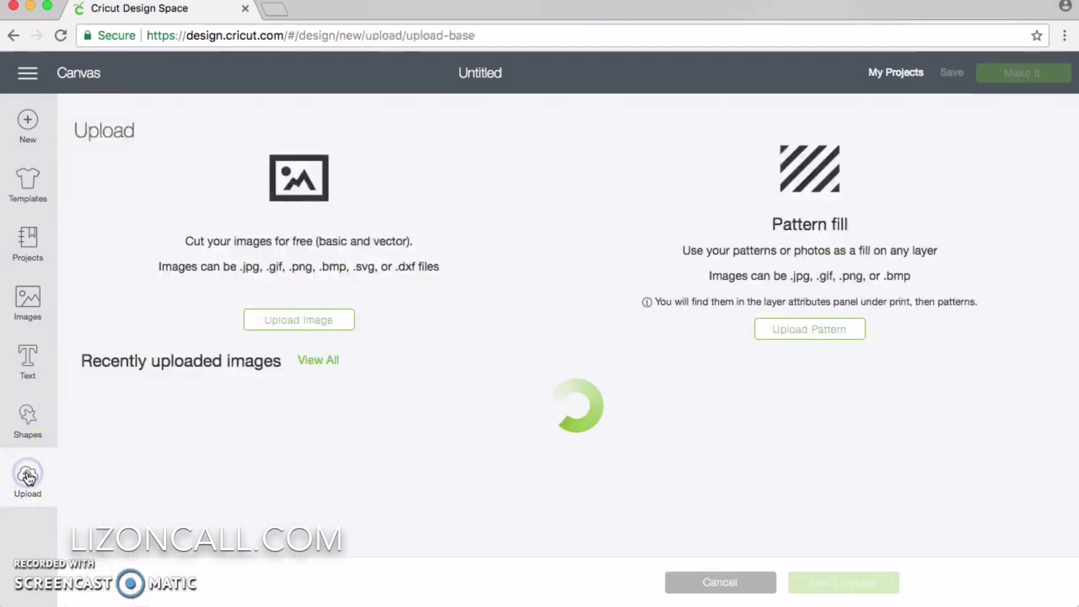
pyautogui.click(300, 321)
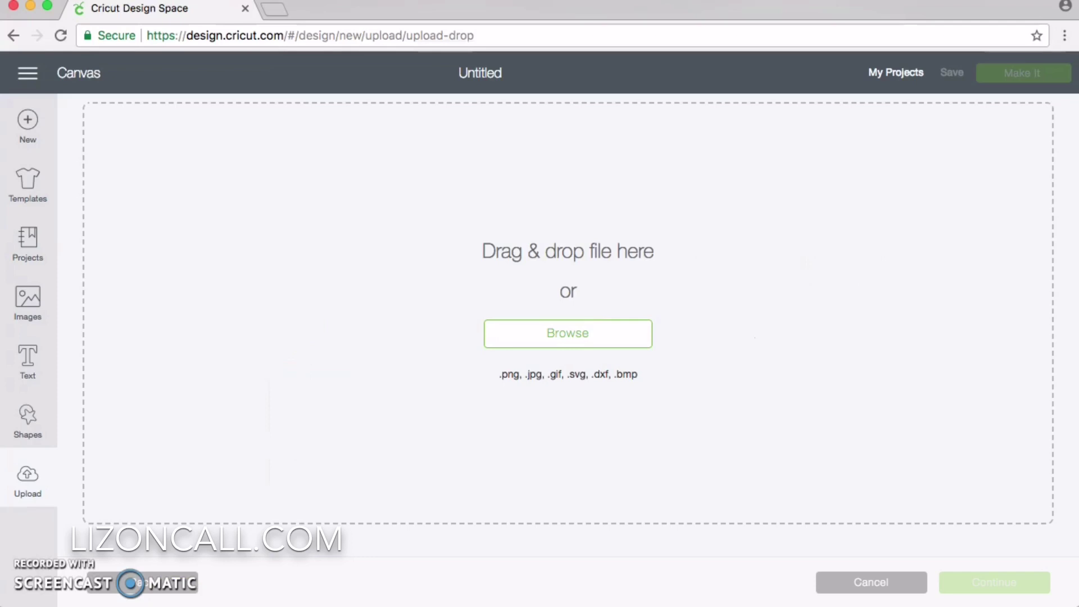
pyautogui.click(567, 333)
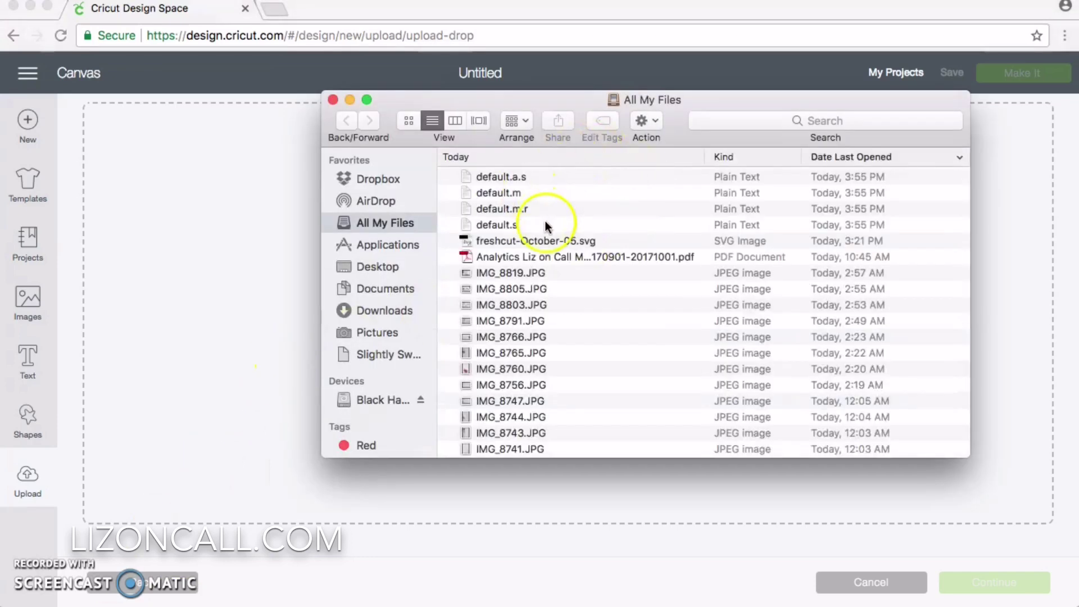
# Drop freshcut-October-05.svg from Finder into the upload area and close Finder.
pyautogui.click(534, 241)
pyautogui.hotkey('shift', 'Up')
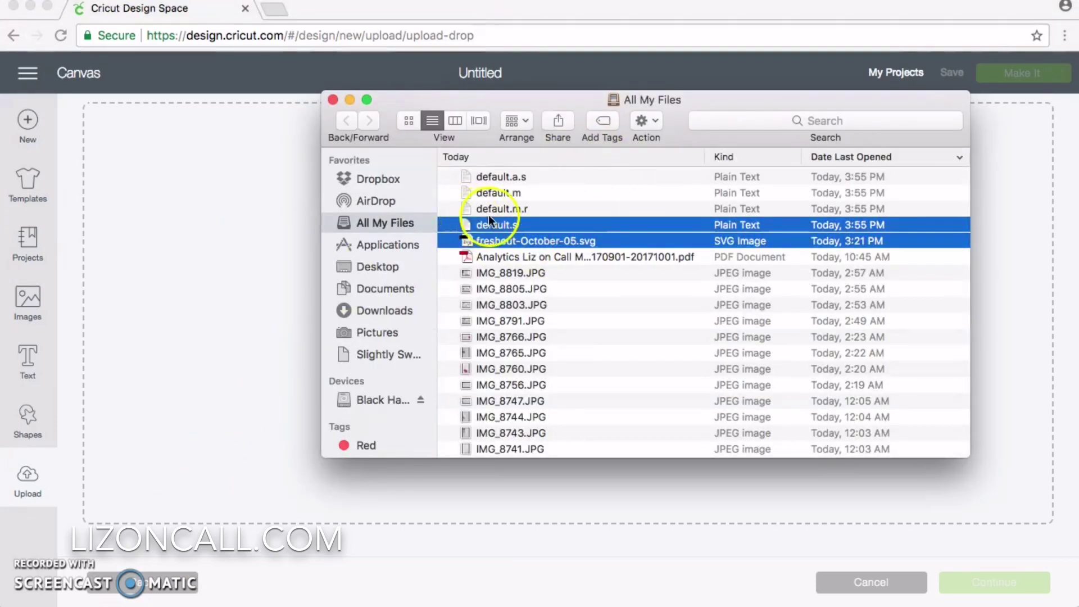
pyautogui.click(511, 240)
pyautogui.moveTo(541, 238); pyautogui.dragTo(258, 255)
pyautogui.click(332, 100)
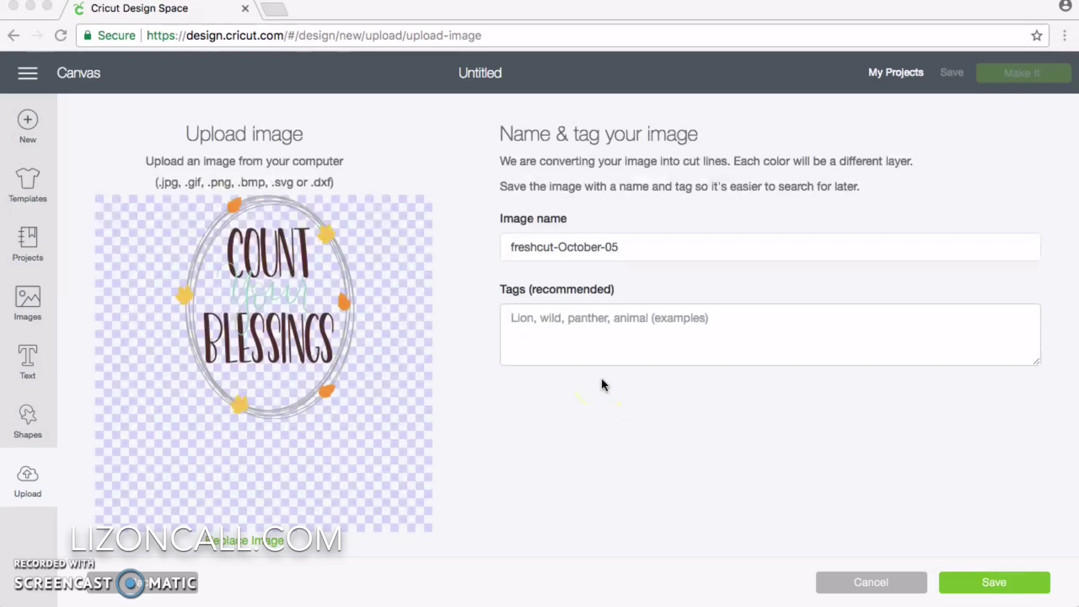
# Rename the upload 'Count your blessings', save it, and select its new thumbnail.
pyautogui.moveTo(639, 247); pyautogui.dragTo(475, 245)
pyautogui.write('Coun')
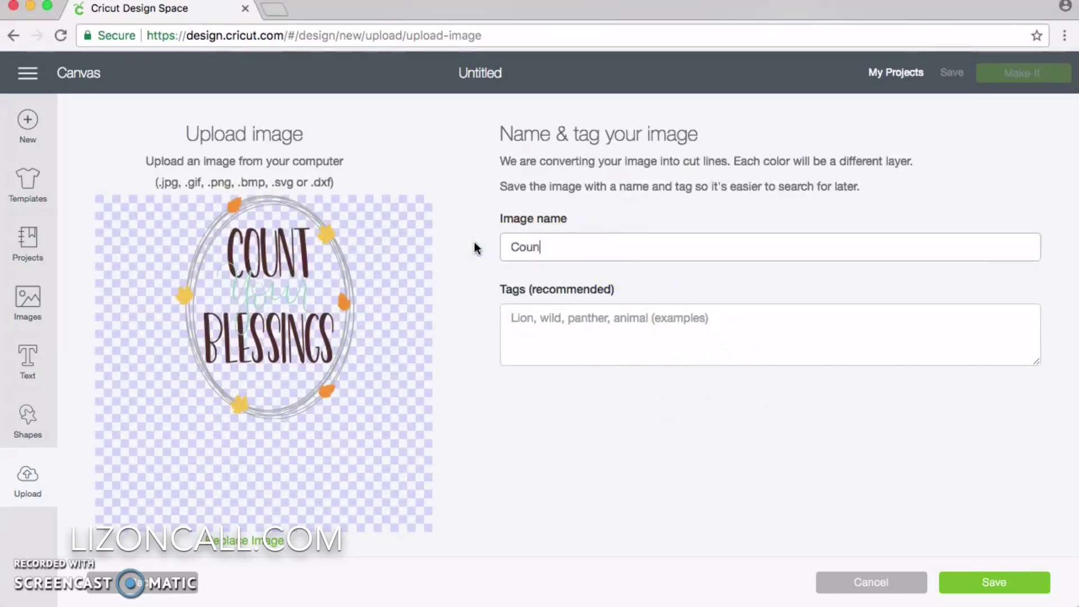
pyautogui.write('t your blessings')
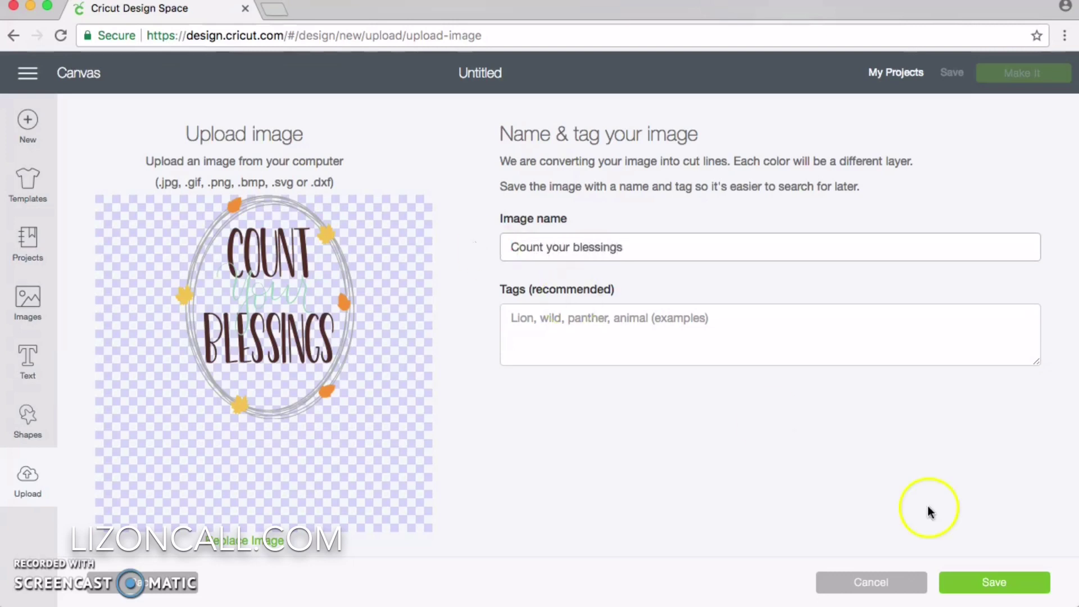
pyautogui.click(994, 583)
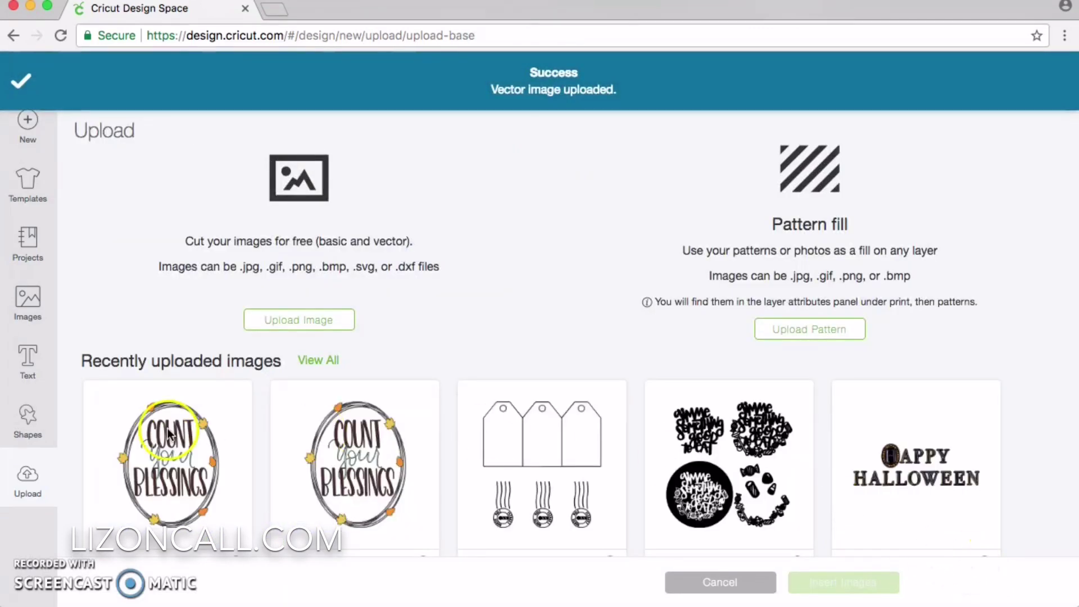
pyautogui.click(194, 436)
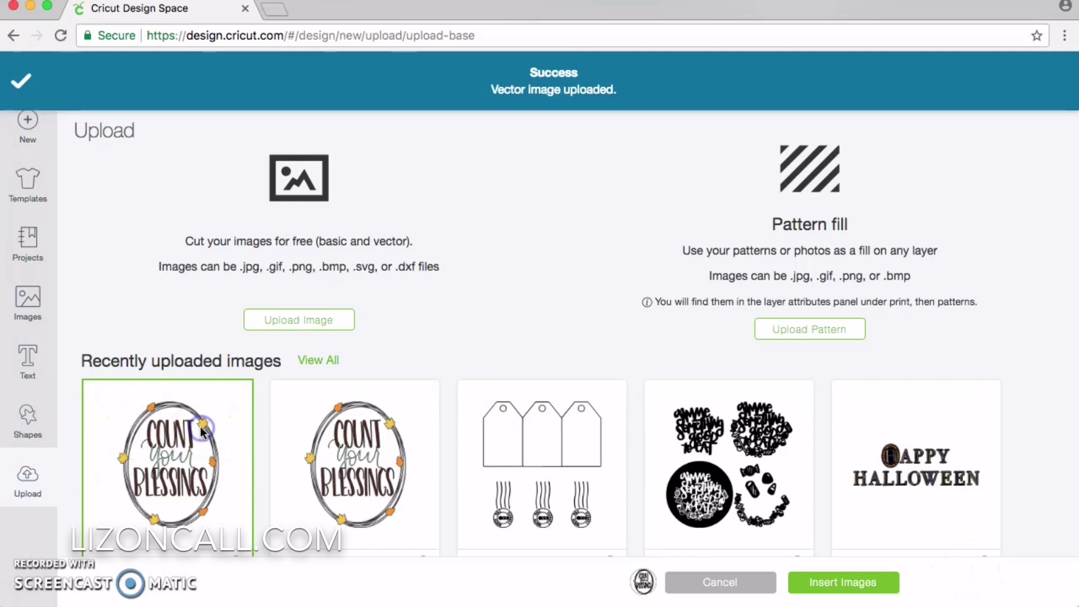
# Insert the Count your blessings wreath and move it to about X 0.108, Y 0.054.
pyautogui.click(840, 582)
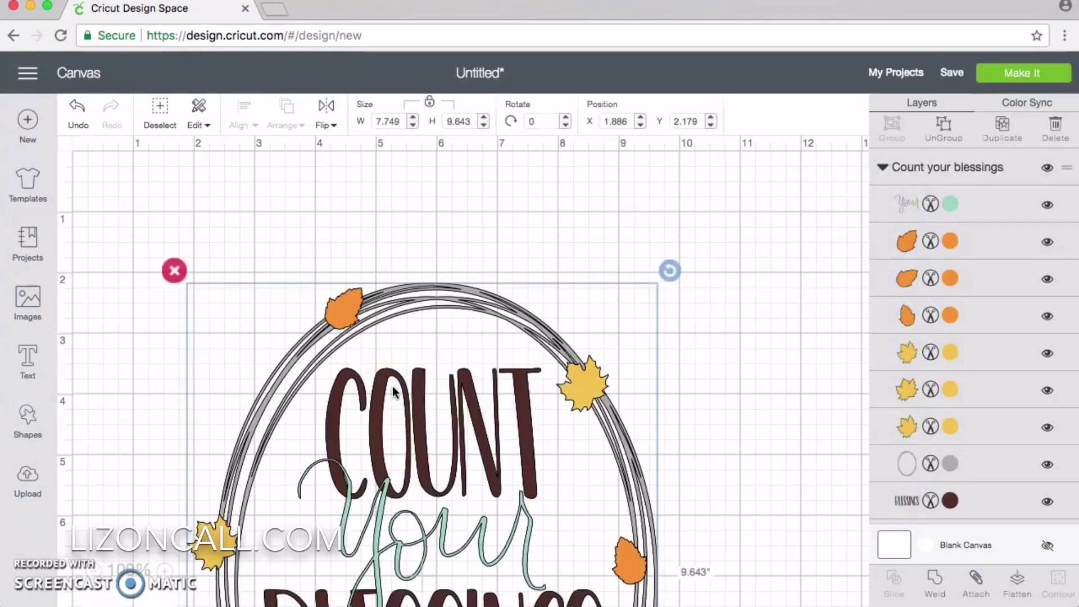
pyautogui.moveTo(410, 304)
pyautogui.mouseDown()
pyautogui.moveTo(382, 287)
pyautogui.moveTo(302, 178)
pyautogui.mouseUp()
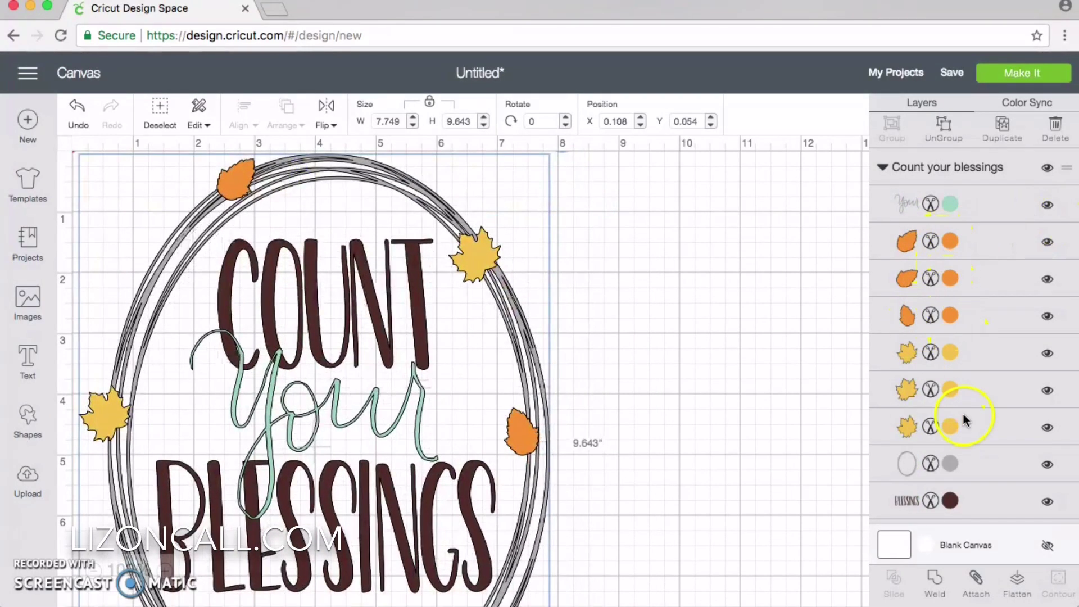
pyautogui.scroll(-1, 963, 414)
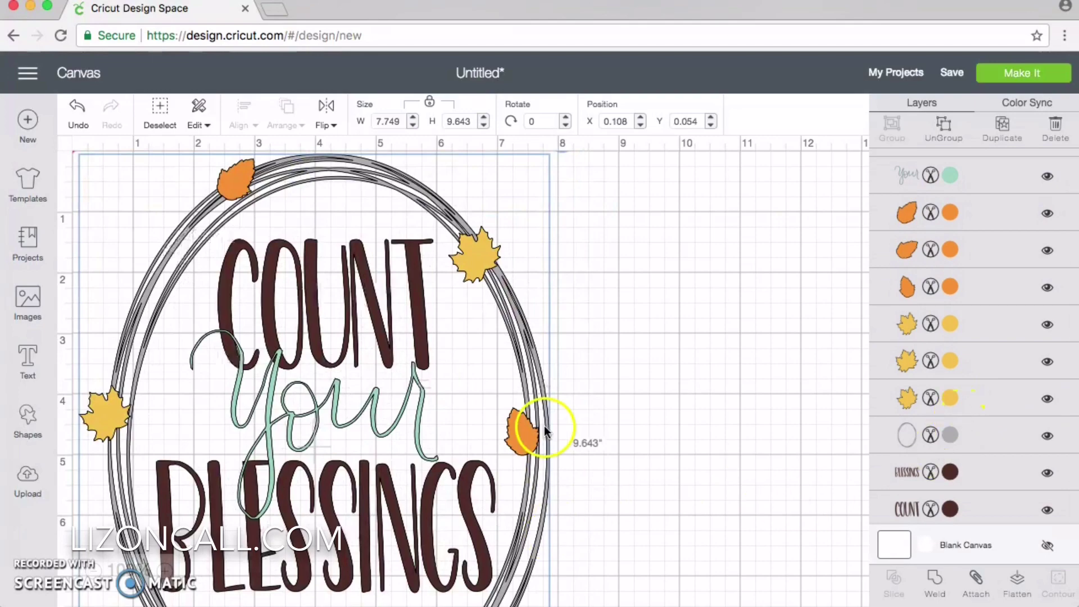
pyautogui.scroll(-10, 672, 413)
pyautogui.scroll(2, 594, 419)
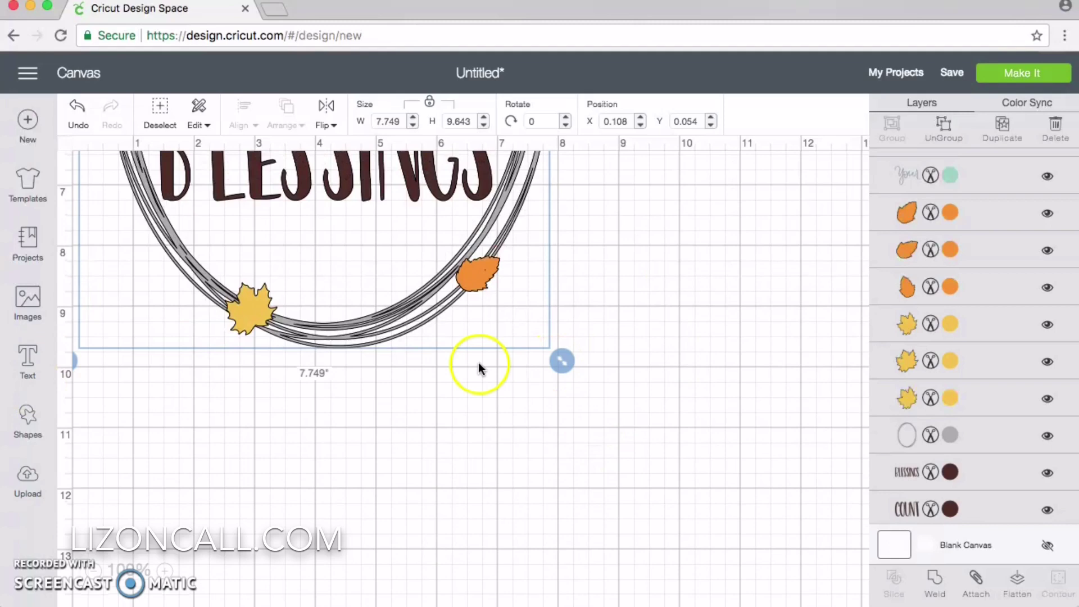
# Unlock proportions and size the wreath to 5 in wide by 7 in tall.
pyautogui.moveTo(329, 333); pyautogui.dragTo(403, 374)
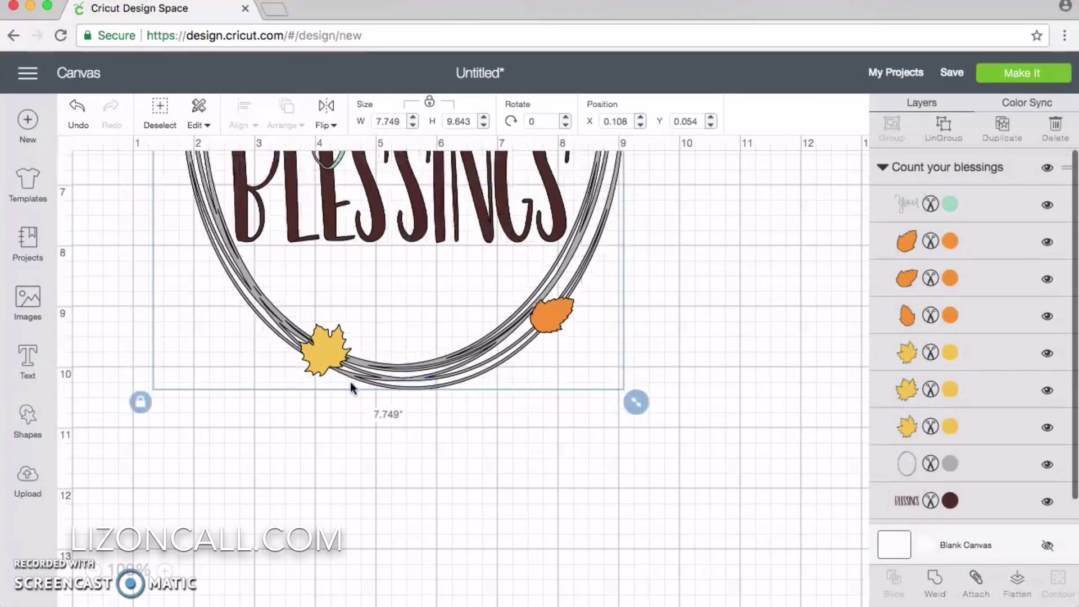
pyautogui.click(139, 400)
pyautogui.scroll(-1, 413, 137)
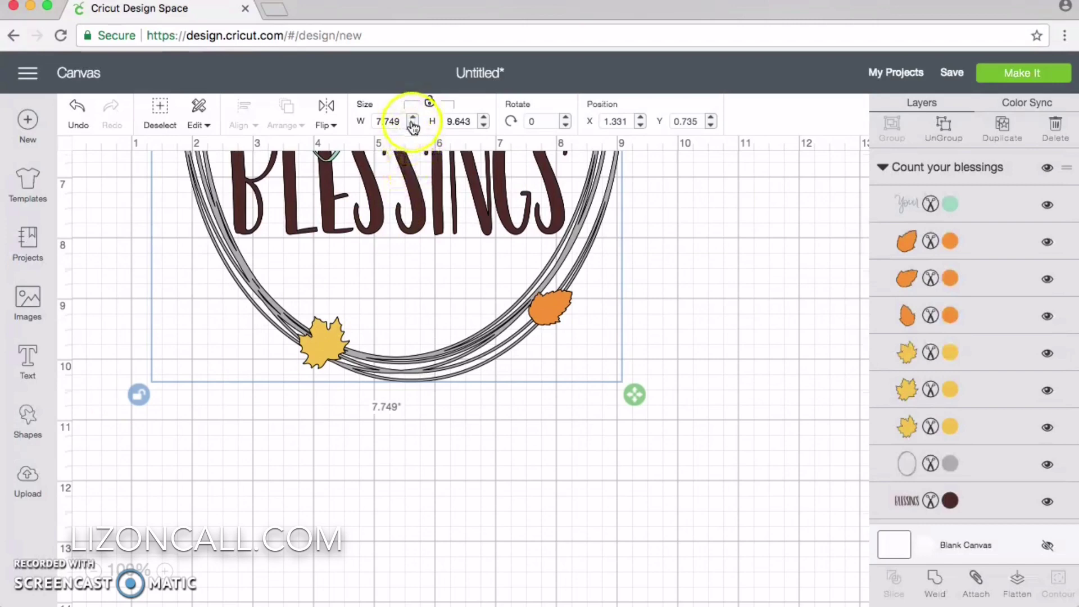
pyautogui.click(377, 119)
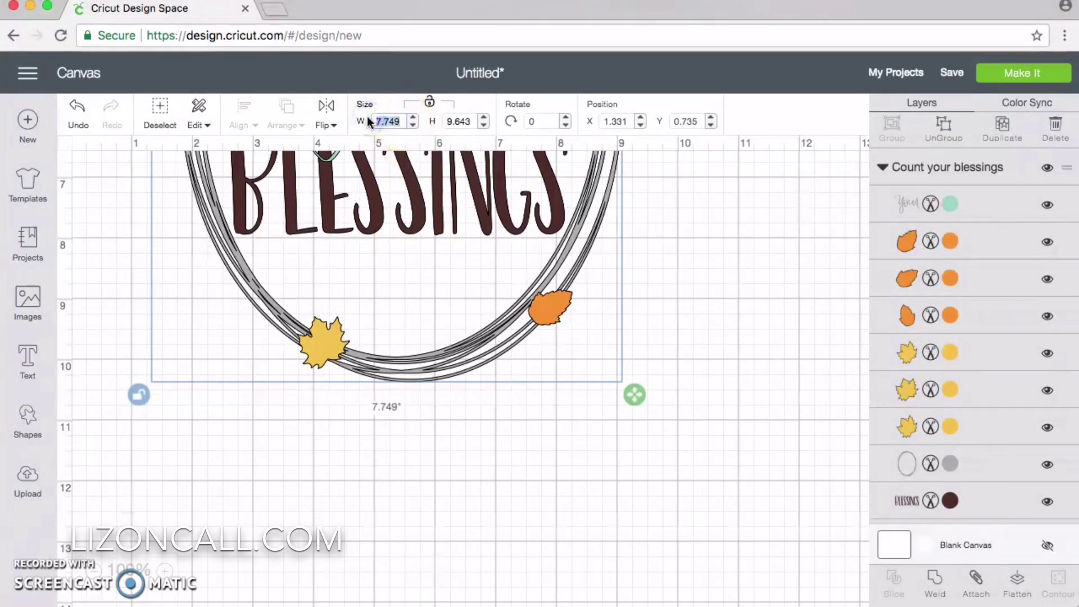
pyautogui.write('5')
pyautogui.press('Tab')
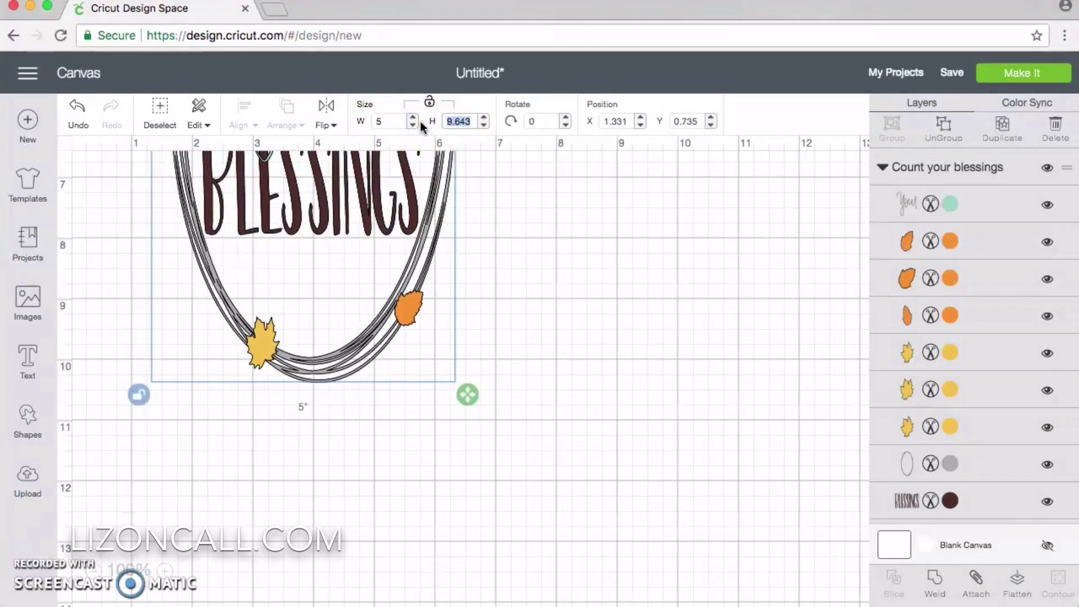
pyautogui.write('7')
pyautogui.press('Return')
# Reposition the wreath and attach all its layers into one Attach group.
pyautogui.scroll(5, 615, 319)
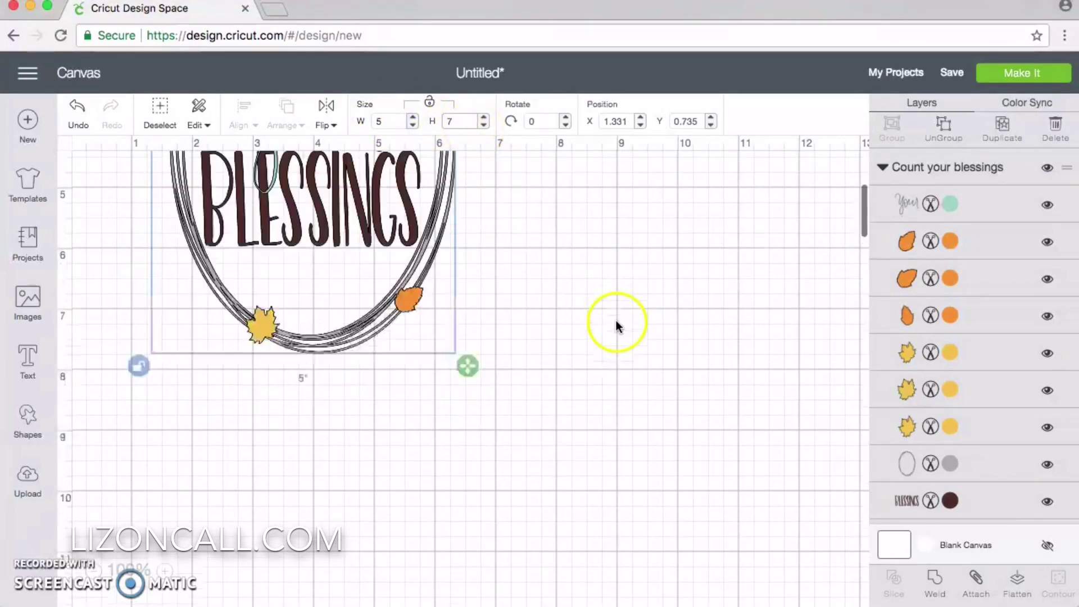
pyautogui.scroll(3, 337, 427)
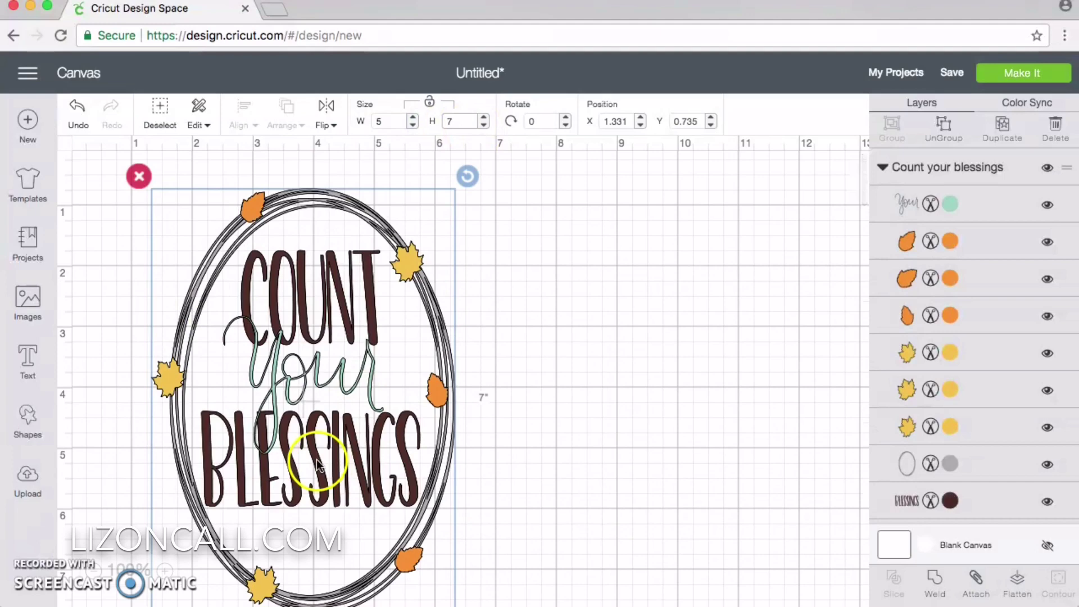
pyautogui.moveTo(314, 449); pyautogui.dragTo(254, 424)
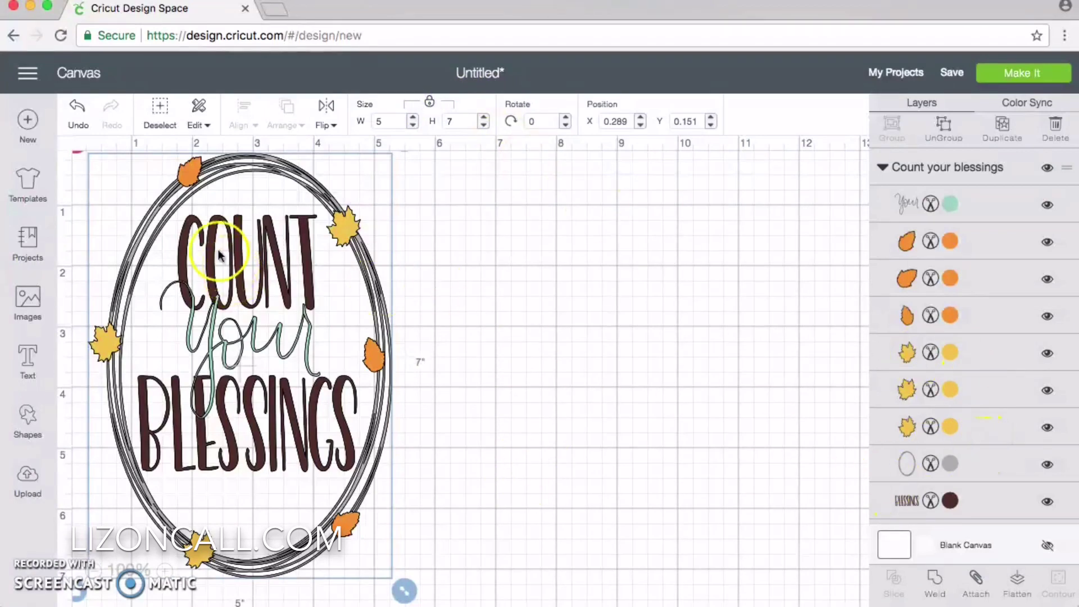
pyautogui.click(980, 583)
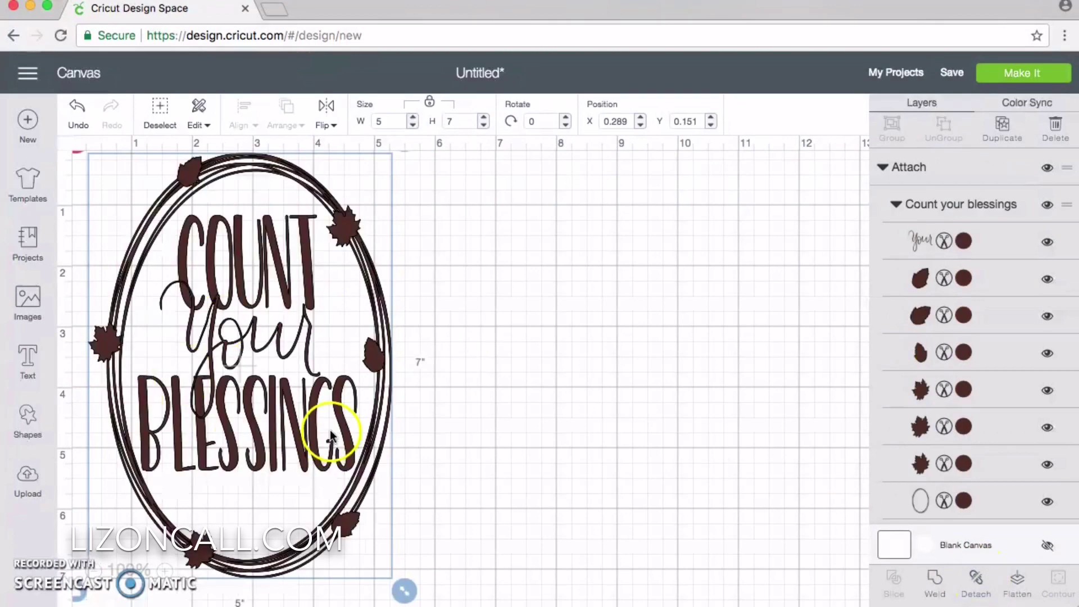
pyautogui.click(944, 240)
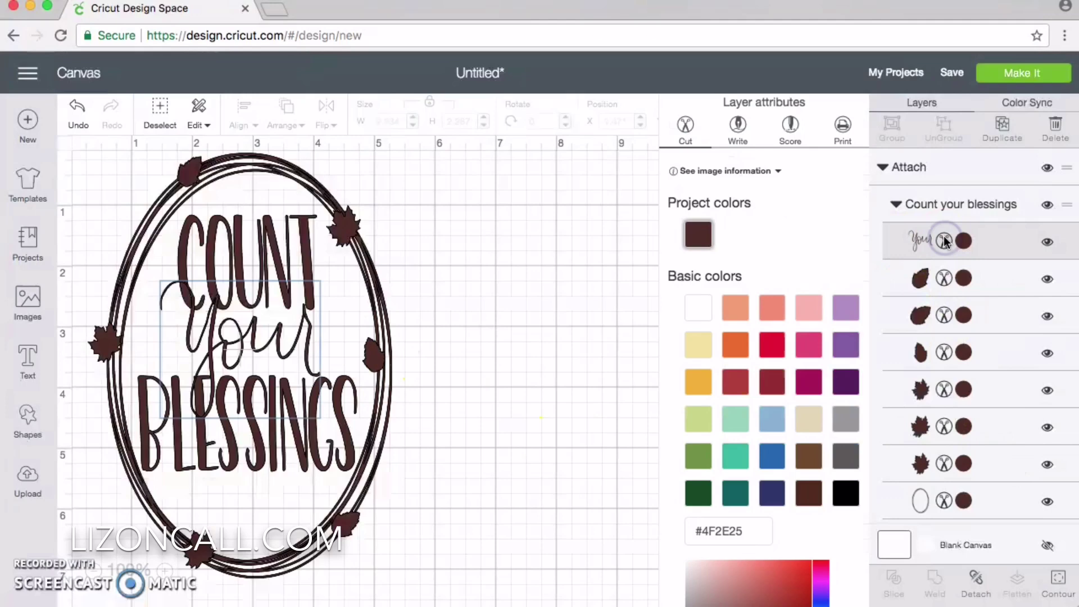
# Set the 'your' layer and three leaf layers to Write with the Gold 0.8 Tip Glitter pen.
pyautogui.click(739, 128)
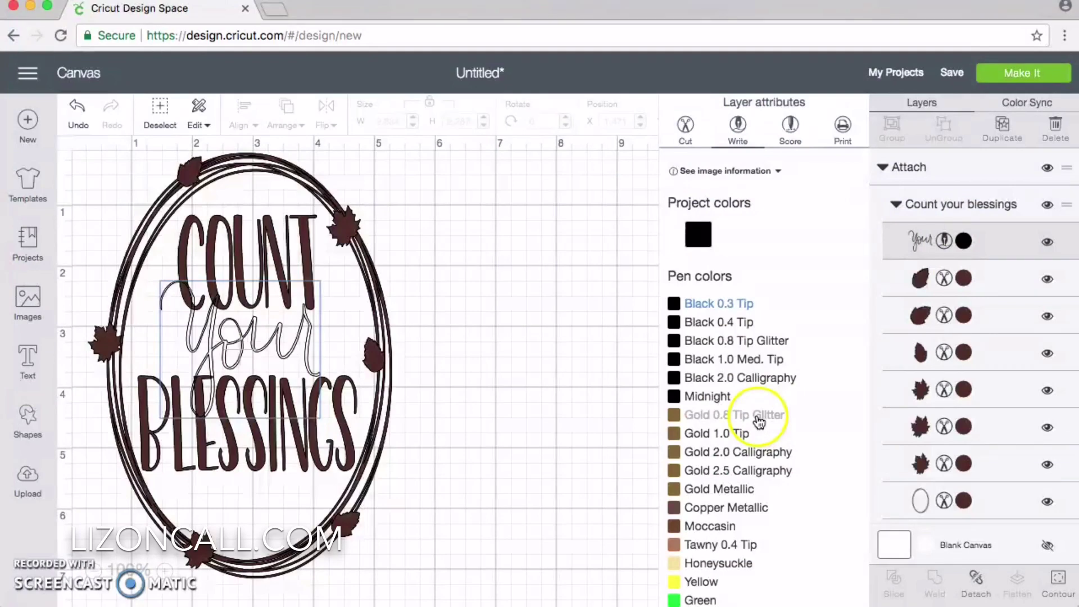
pyautogui.click(761, 415)
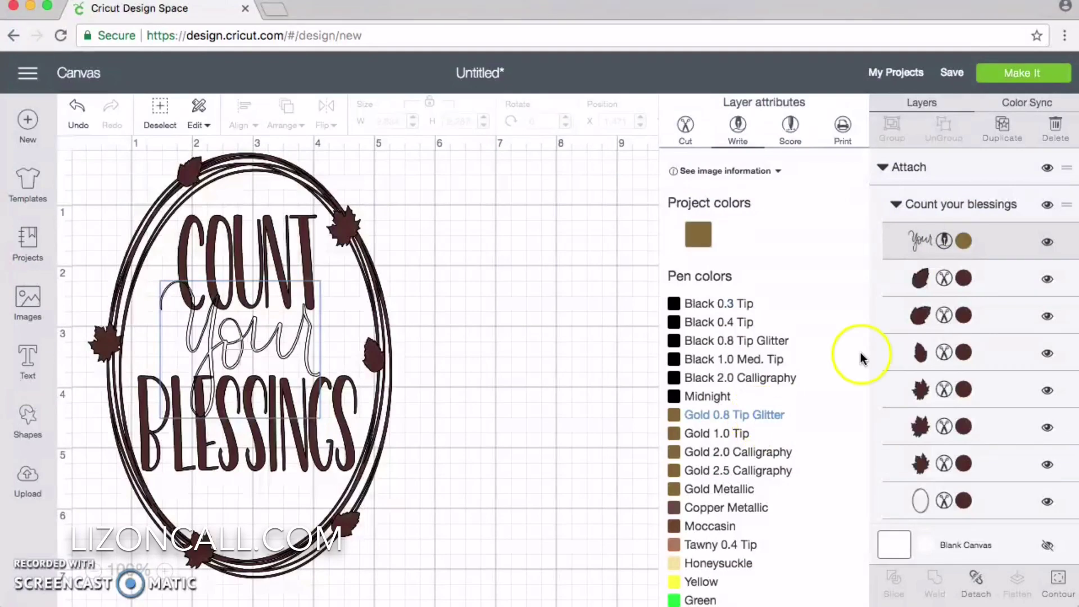
pyautogui.click(952, 278)
pyautogui.click(738, 124)
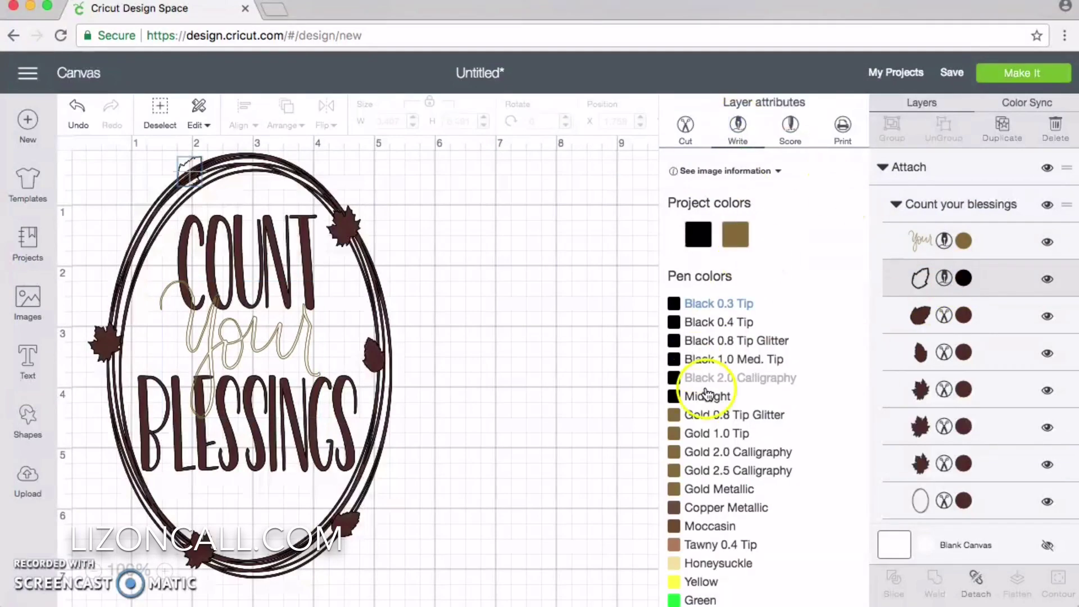
pyautogui.click(735, 235)
pyautogui.click(969, 314)
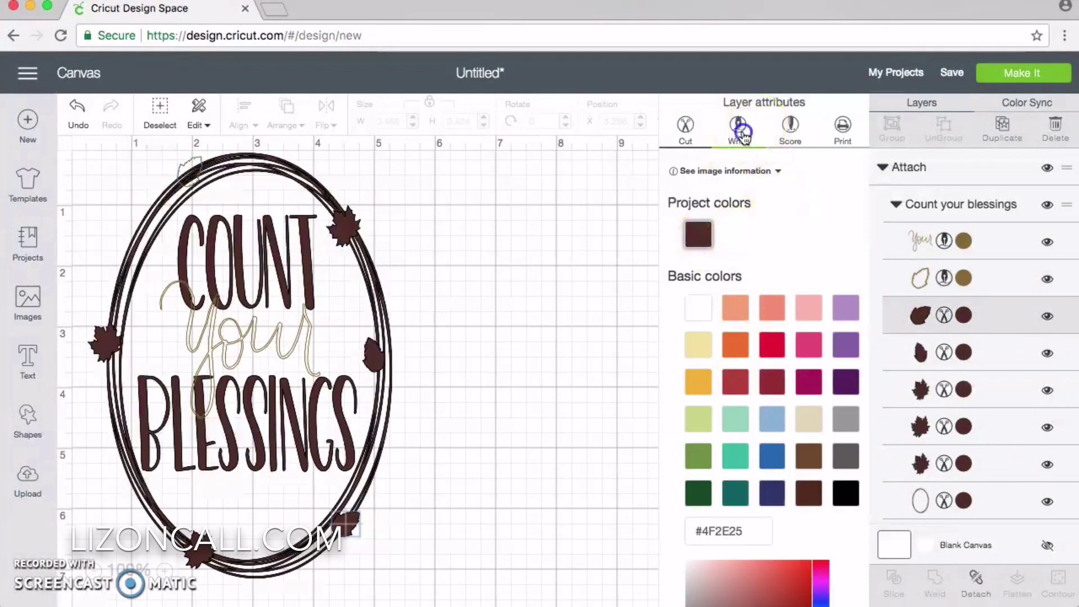
pyautogui.click(738, 126)
pyautogui.click(735, 234)
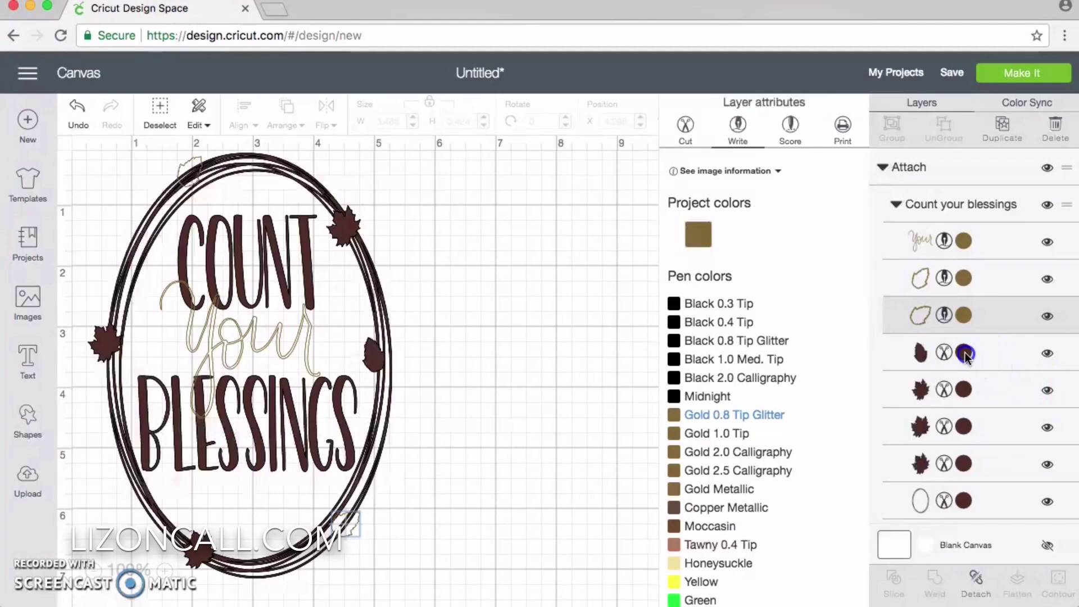
pyautogui.click(1003, 359)
pyautogui.click(738, 126)
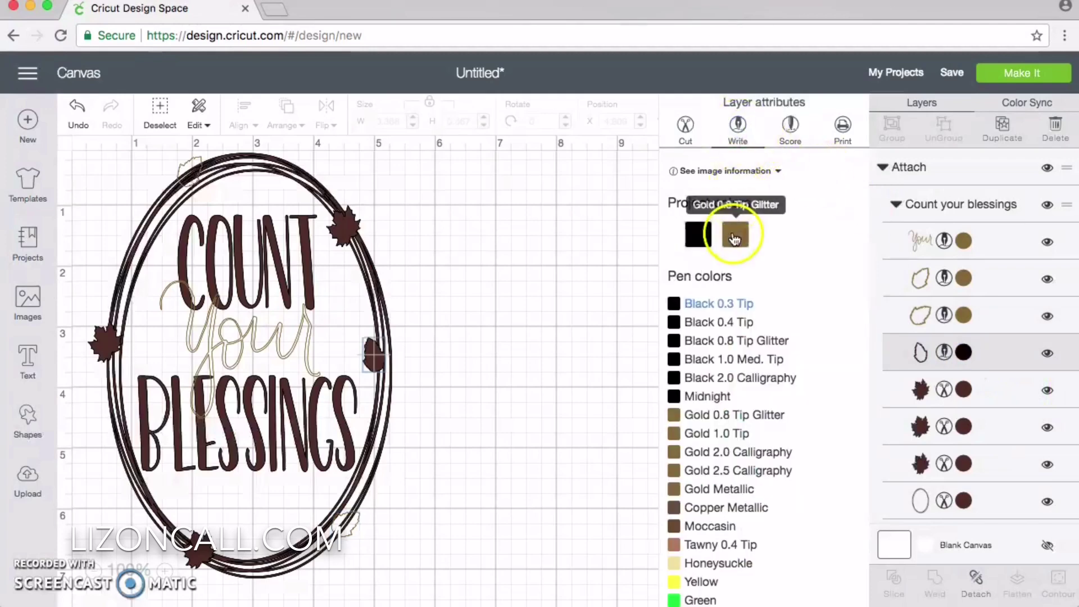
pyautogui.click(735, 235)
# Switch the three maple-leaf layers from cut to Write with the gold pen.
pyautogui.click(979, 378)
pyautogui.click(737, 126)
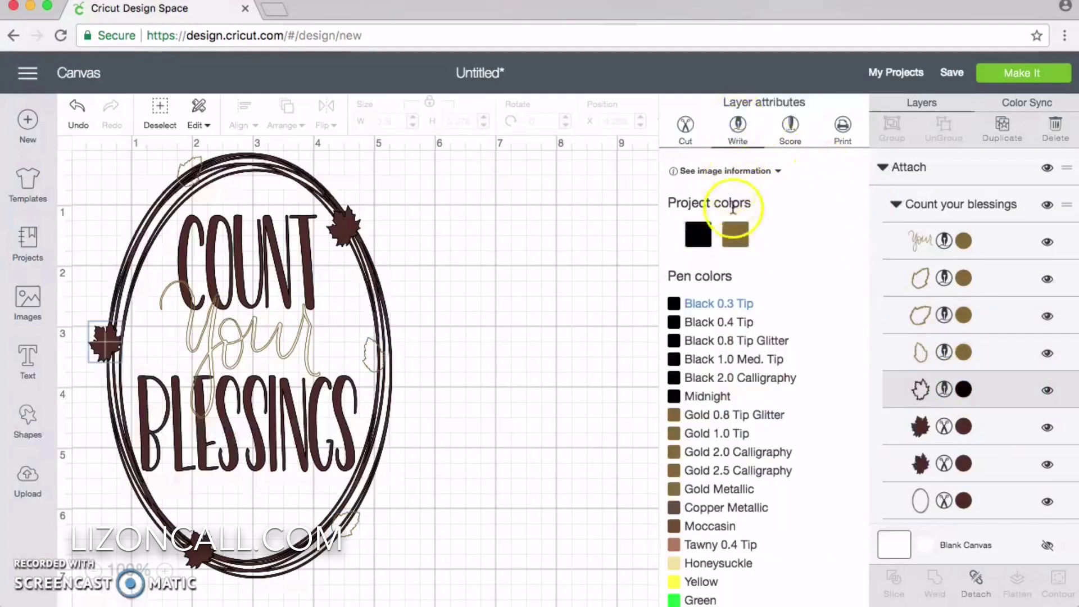
pyautogui.click(735, 235)
pyautogui.click(956, 427)
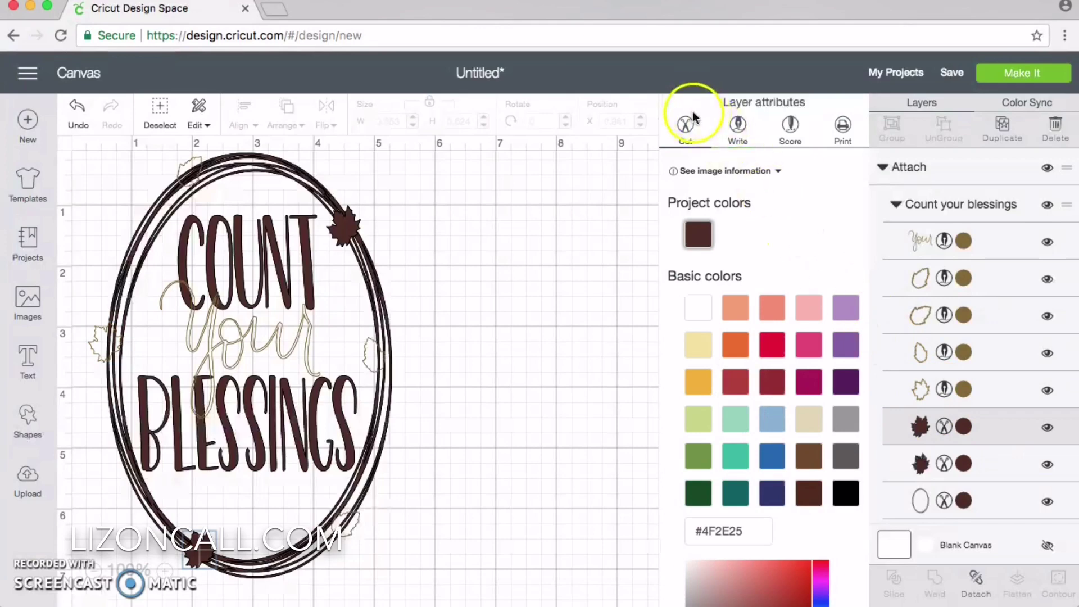
pyautogui.click(738, 127)
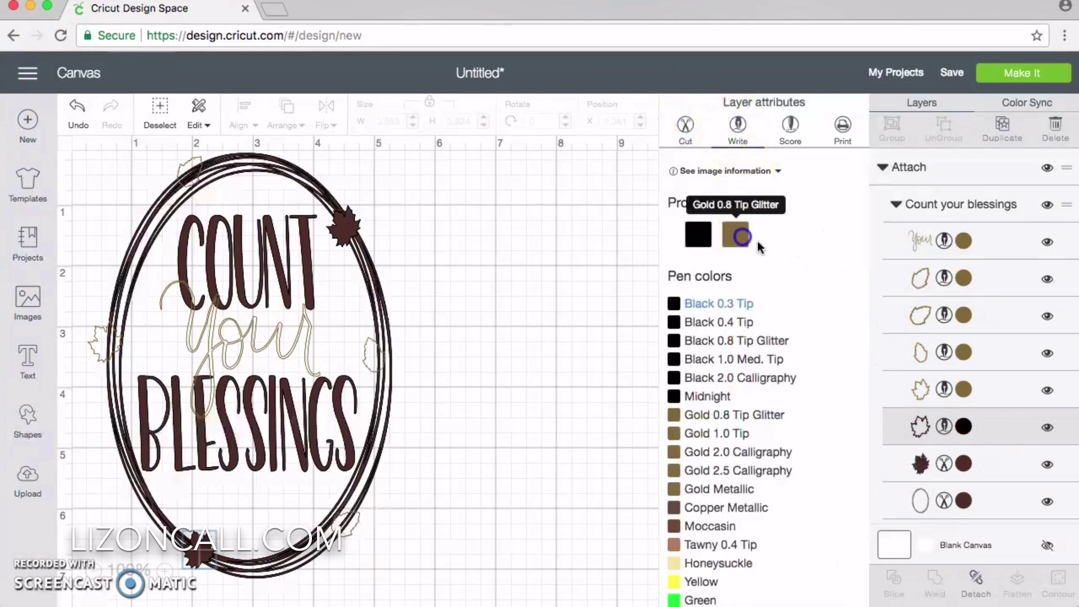
pyautogui.click(735, 234)
pyautogui.click(967, 462)
pyautogui.click(738, 126)
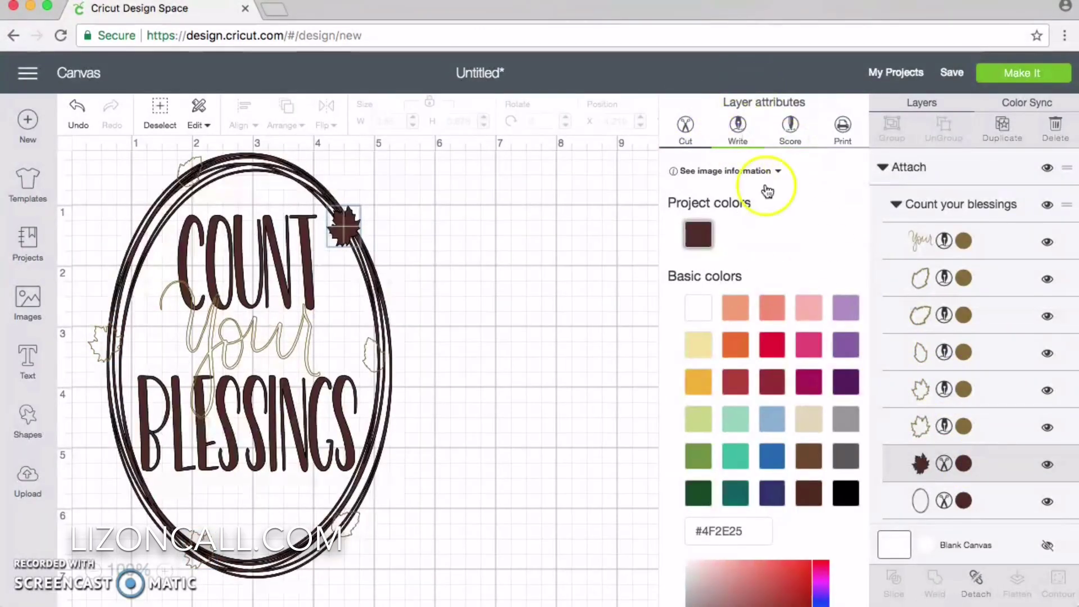
pyautogui.click(739, 240)
# Set the oval, BLESSINGS and COUNT layers to Write in gold, then deselect.
pyautogui.click(961, 499)
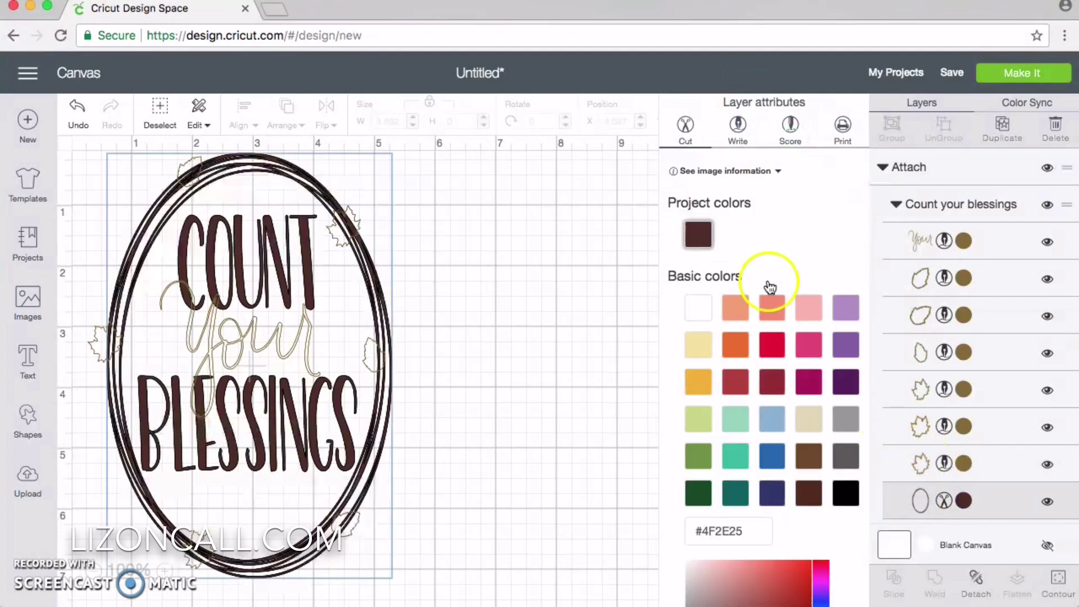
pyautogui.click(740, 126)
pyautogui.click(734, 232)
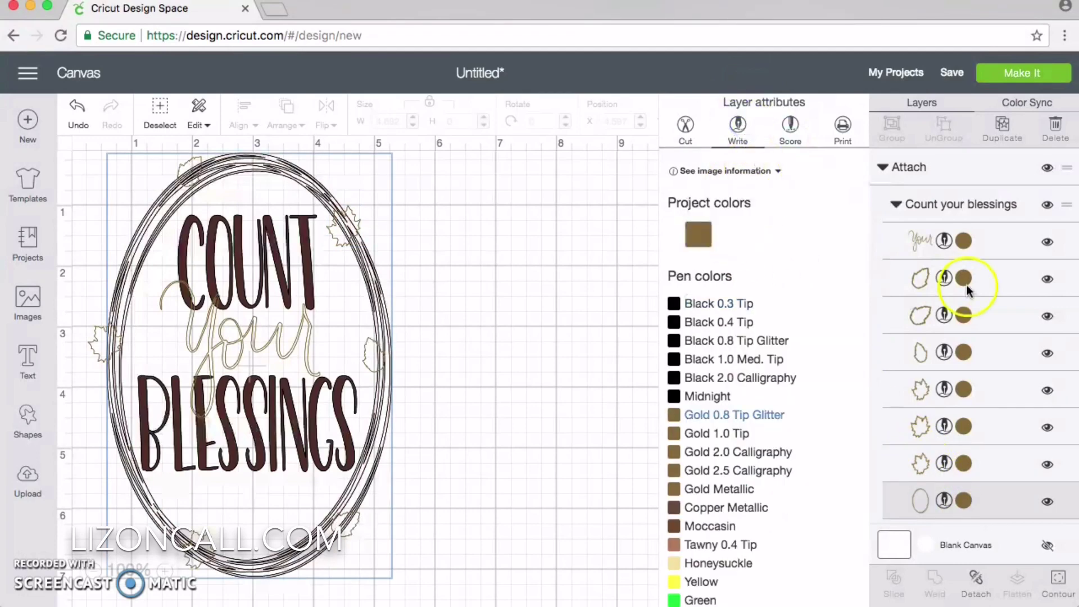
pyautogui.scroll(-2, 1012, 301)
pyautogui.click(967, 475)
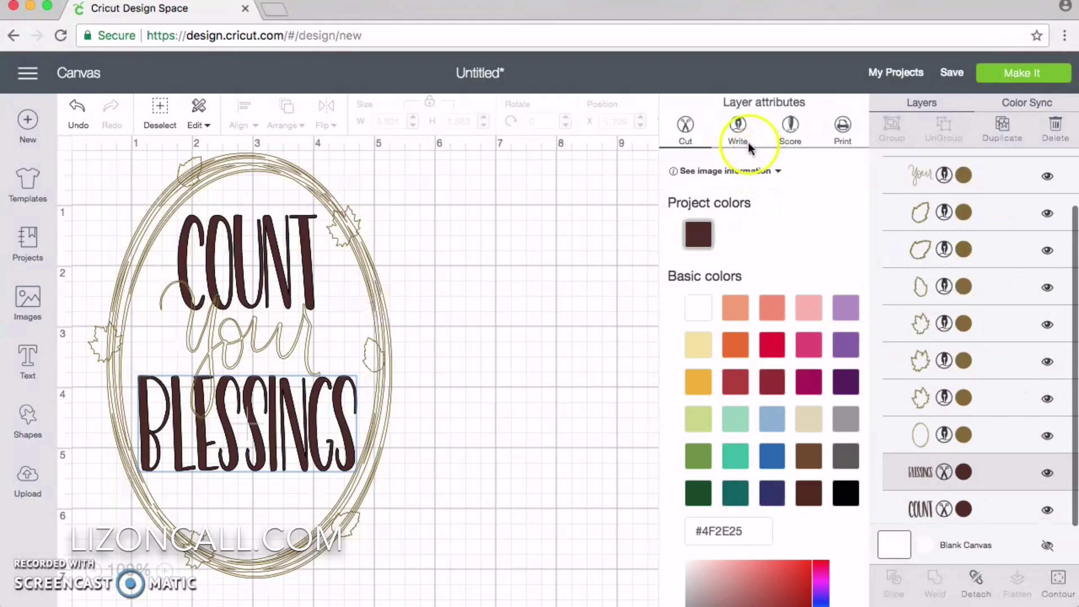
pyautogui.click(738, 126)
pyautogui.click(734, 234)
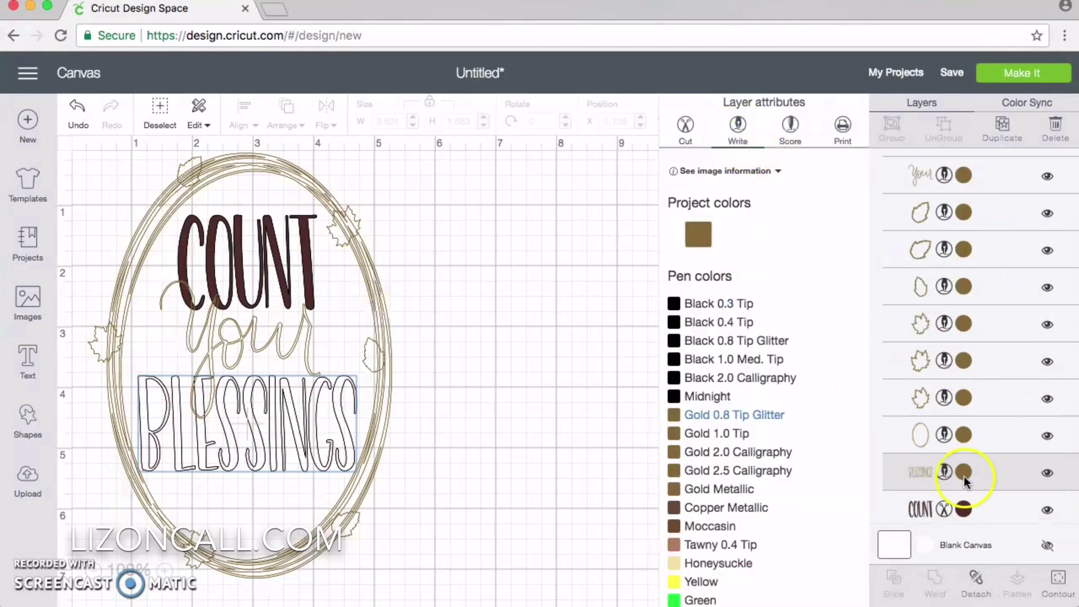
pyautogui.click(966, 506)
pyautogui.click(739, 128)
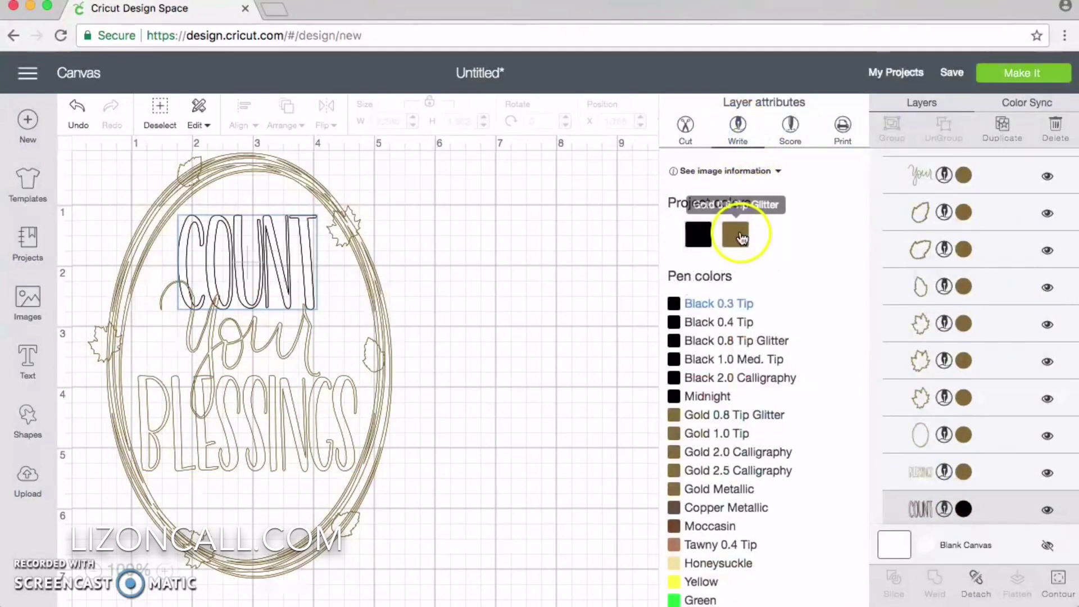
pyautogui.click(734, 234)
pyautogui.click(599, 242)
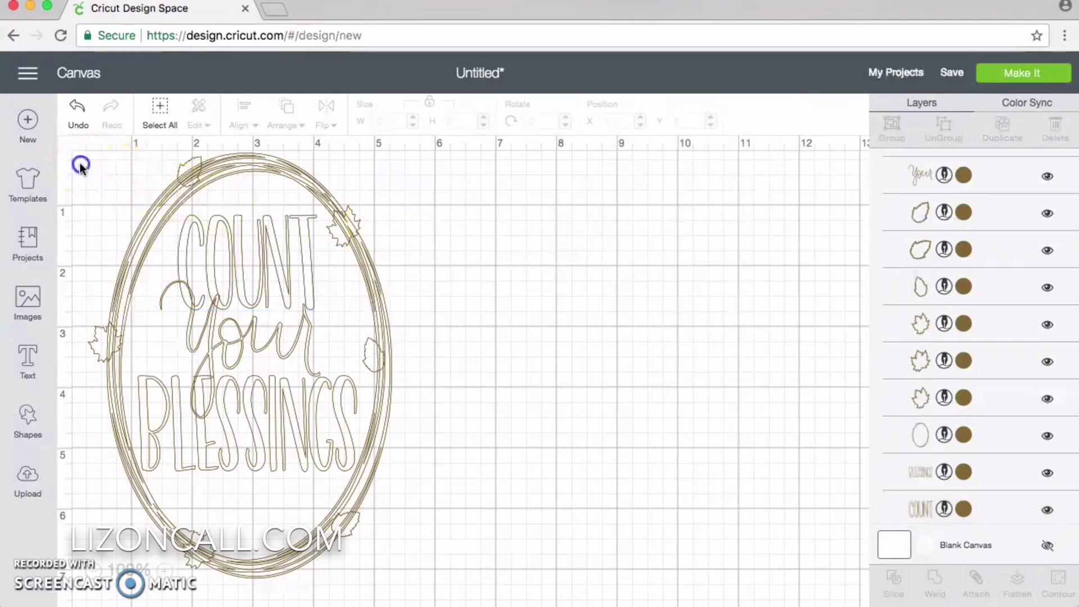
# Box-select the whole gold wreath and weld it into one Weld Result layer.
pyautogui.moveTo(81, 165); pyautogui.dragTo(411, 588)
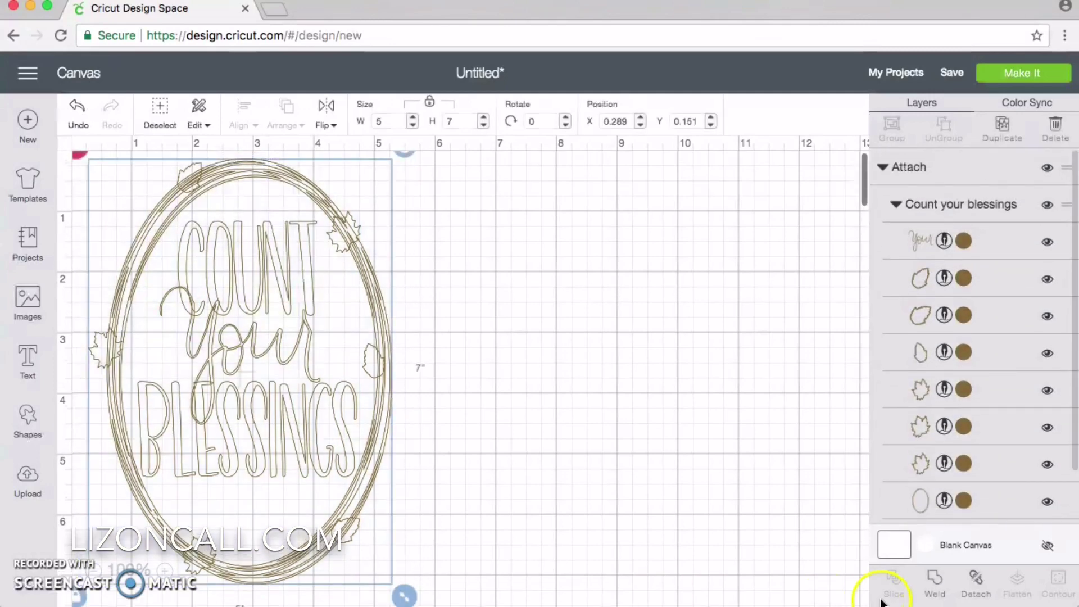
pyautogui.click(936, 584)
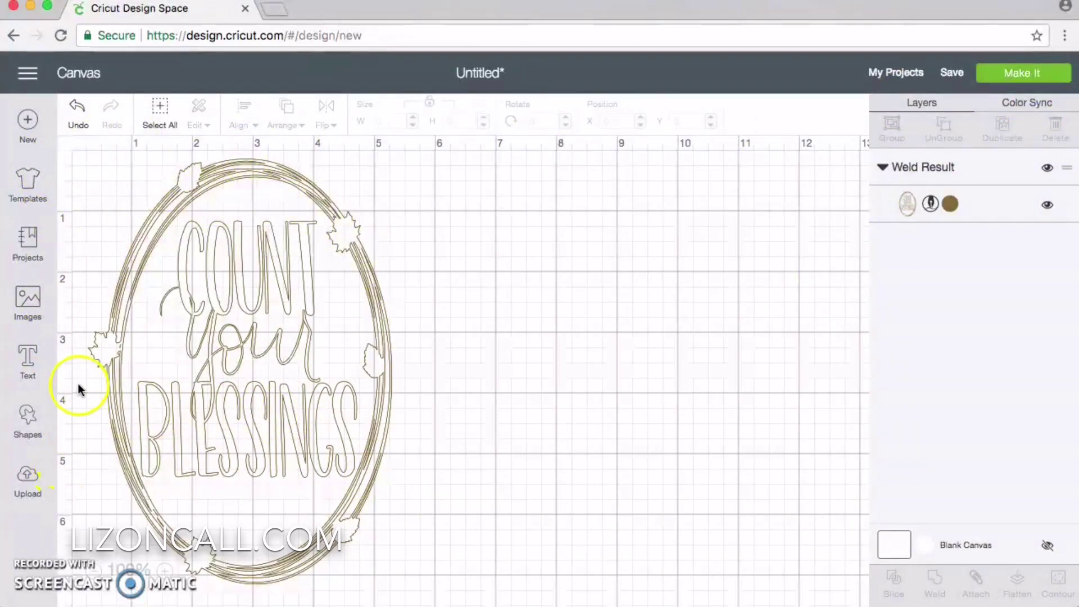
# Add a square, unlock its proportions, size it 5 × 7 in, and move it to the top-left.
pyautogui.click(34, 418)
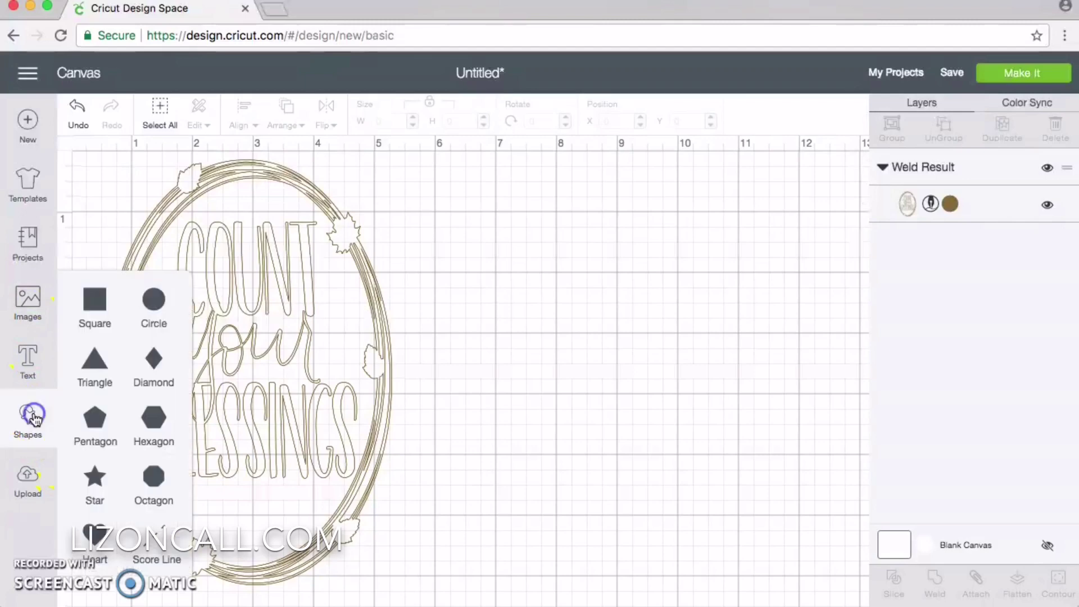
pyautogui.click(95, 301)
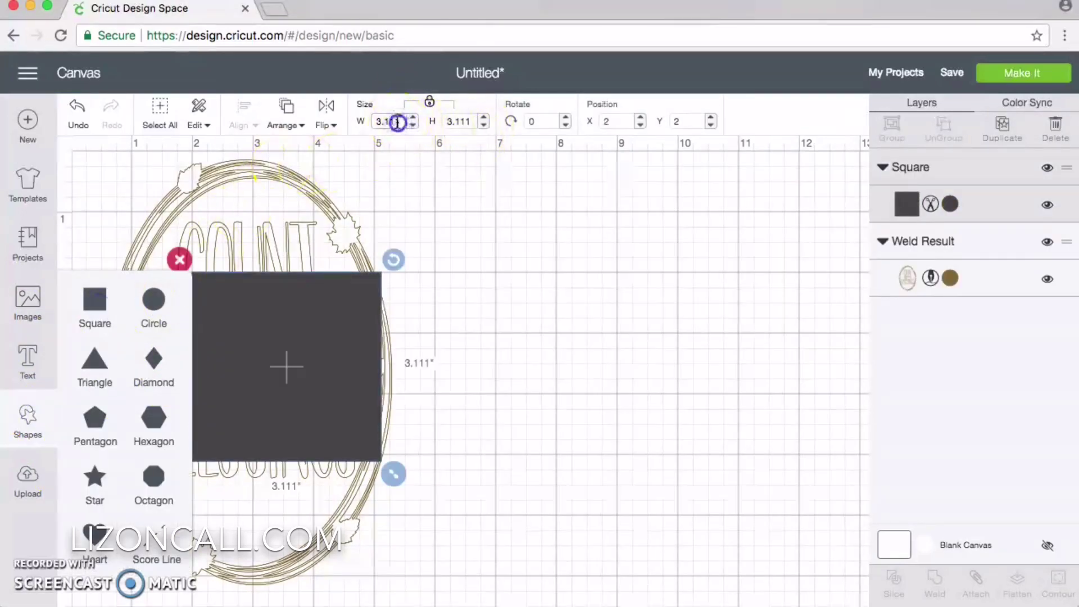
pyautogui.click(429, 102)
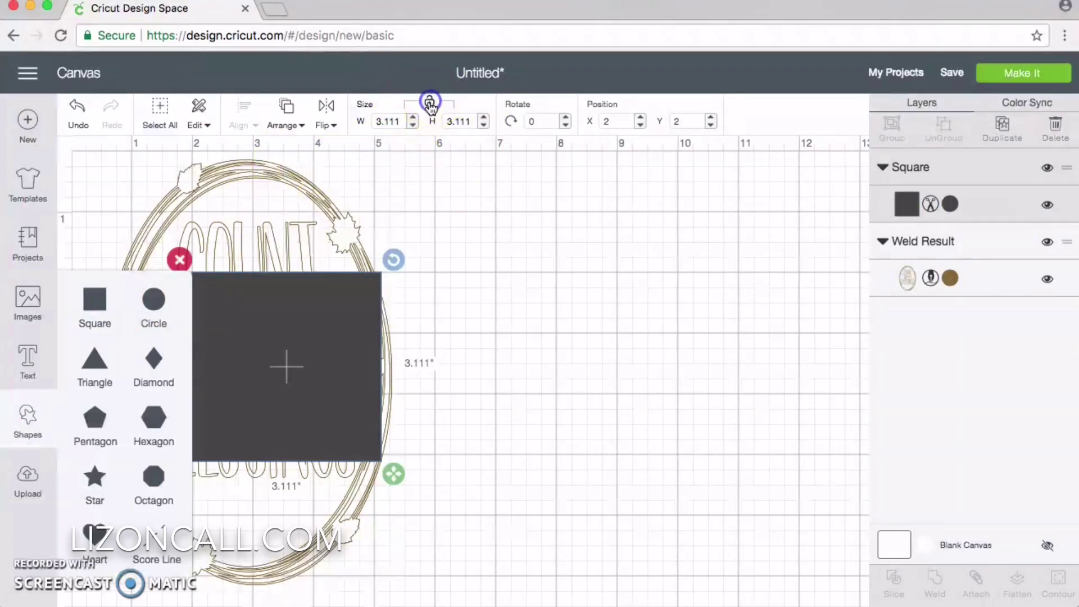
pyautogui.click(399, 121)
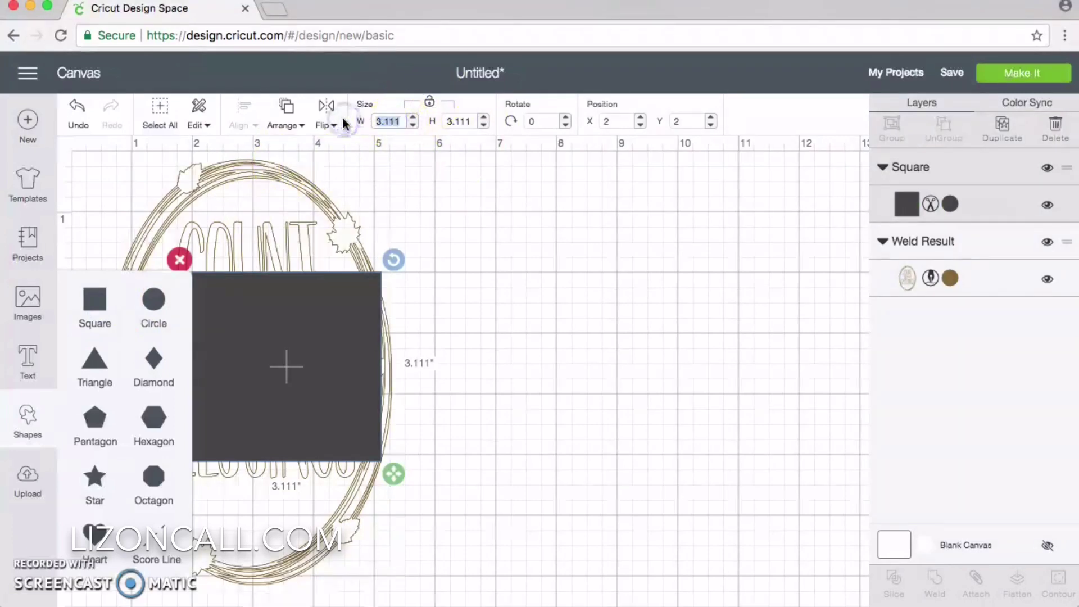
pyautogui.write('5')
pyautogui.click(461, 122)
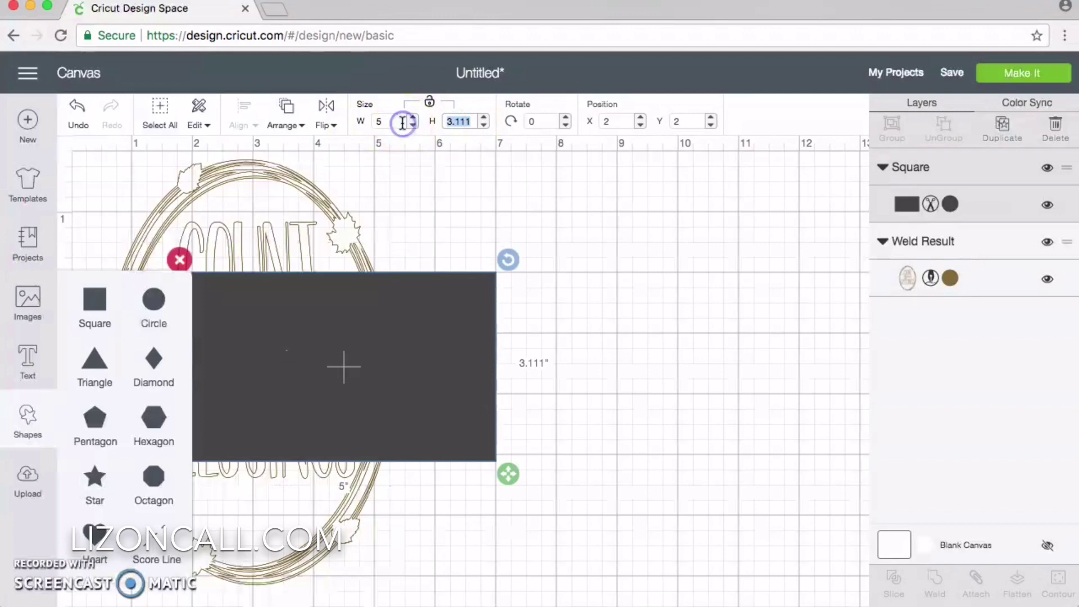
pyautogui.write('7')
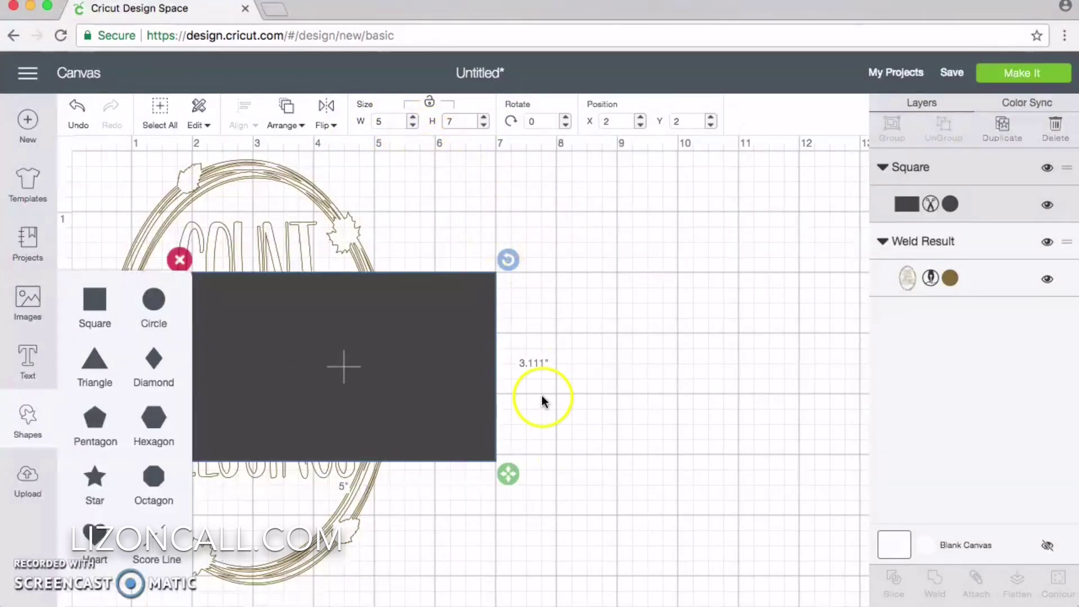
pyautogui.press('Return')
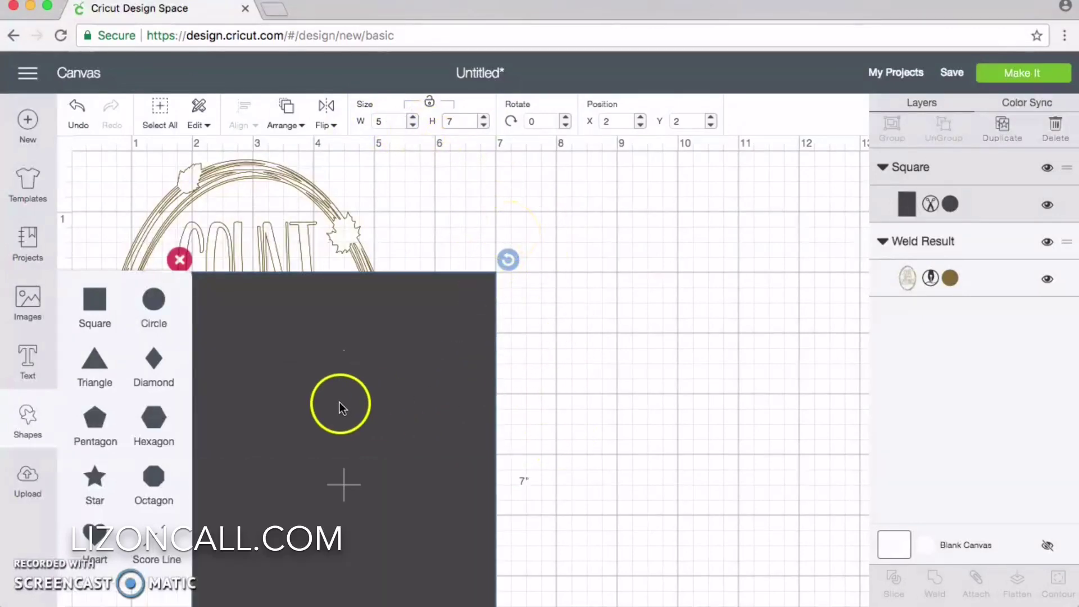
pyautogui.moveTo(283, 340); pyautogui.dragTo(163, 219)
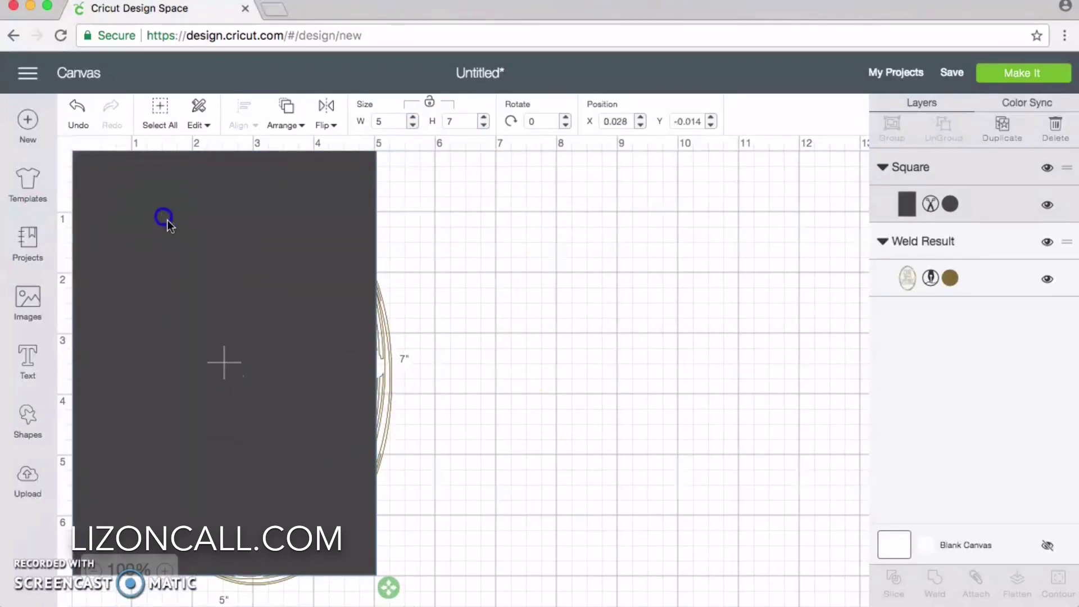
# Send the rectangle to the back and drag the wreath onto it.
pyautogui.click(295, 123)
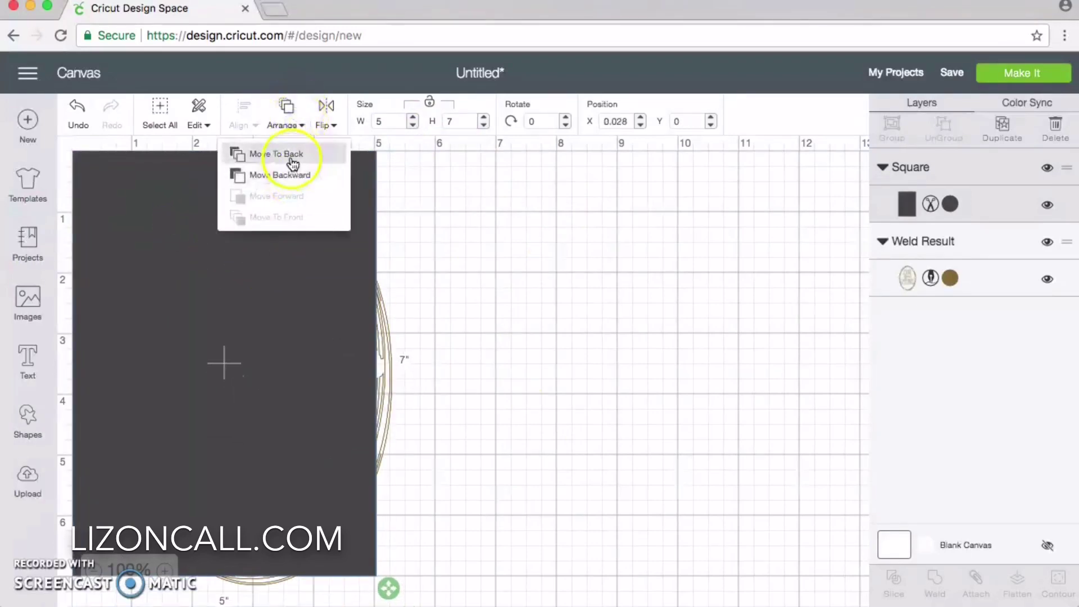
pyautogui.click(291, 155)
pyautogui.moveTo(323, 407)
pyautogui.mouseDown()
pyautogui.moveTo(298, 402)
pyautogui.moveTo(321, 393)
pyautogui.mouseUp()
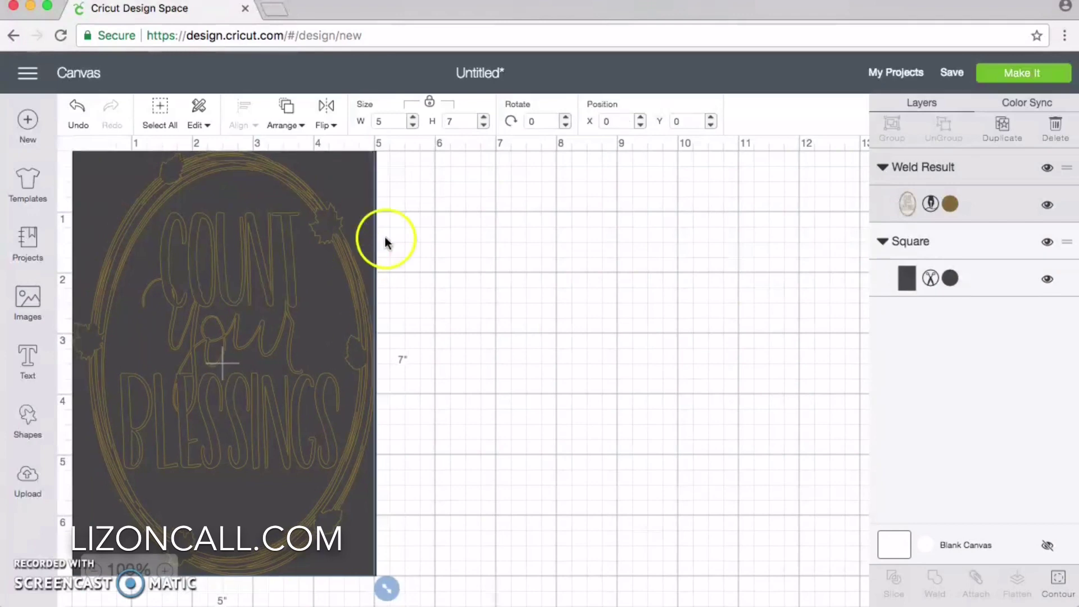
# Shrink the wreath to 4.5 × 6.3 inches and center it on the card.
pyautogui.click(413, 126)
pyautogui.click(413, 126)
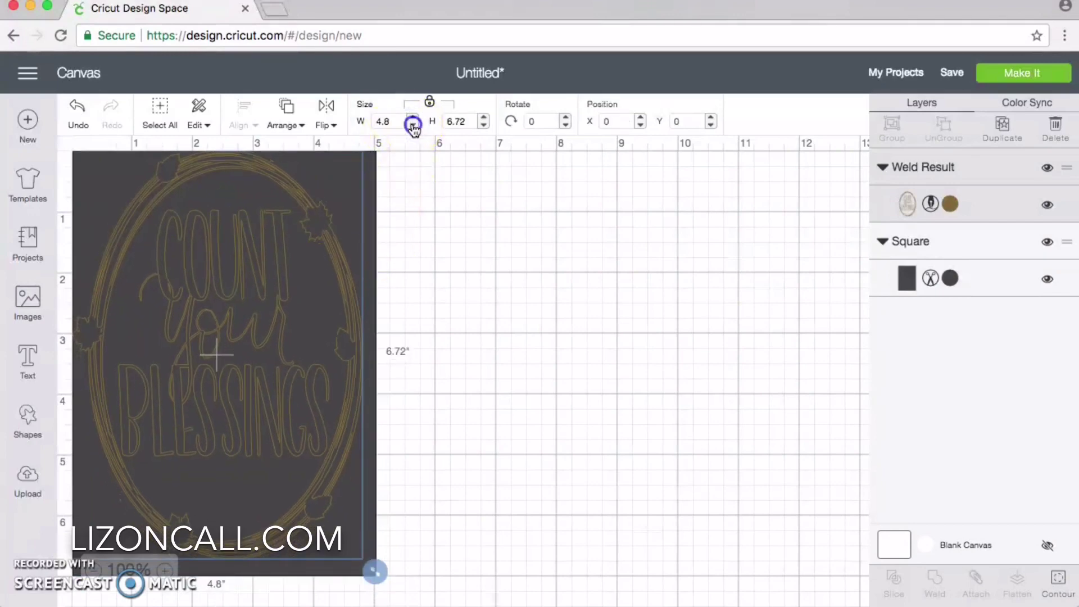
pyautogui.click(413, 126)
pyautogui.click(484, 126)
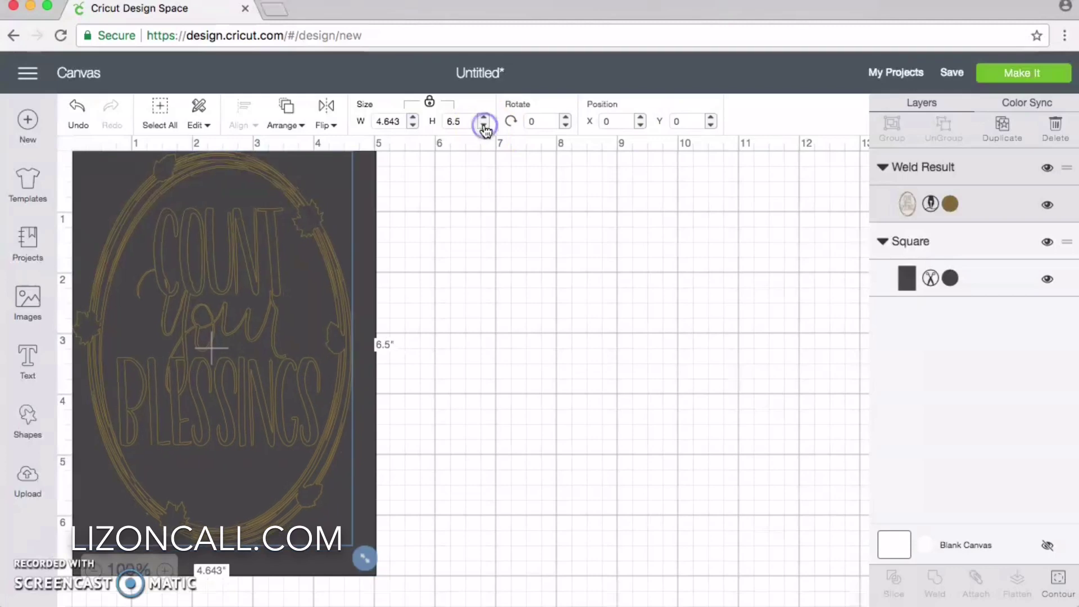
pyautogui.click(484, 126)
pyautogui.click(484, 126)
pyautogui.moveTo(203, 323); pyautogui.dragTo(216, 349)
# Attach the wreath to the card rectangle and open the Make It mat preview.
pyautogui.click(485, 397)
pyautogui.moveTo(464, 561); pyautogui.dragTo(99, 272)
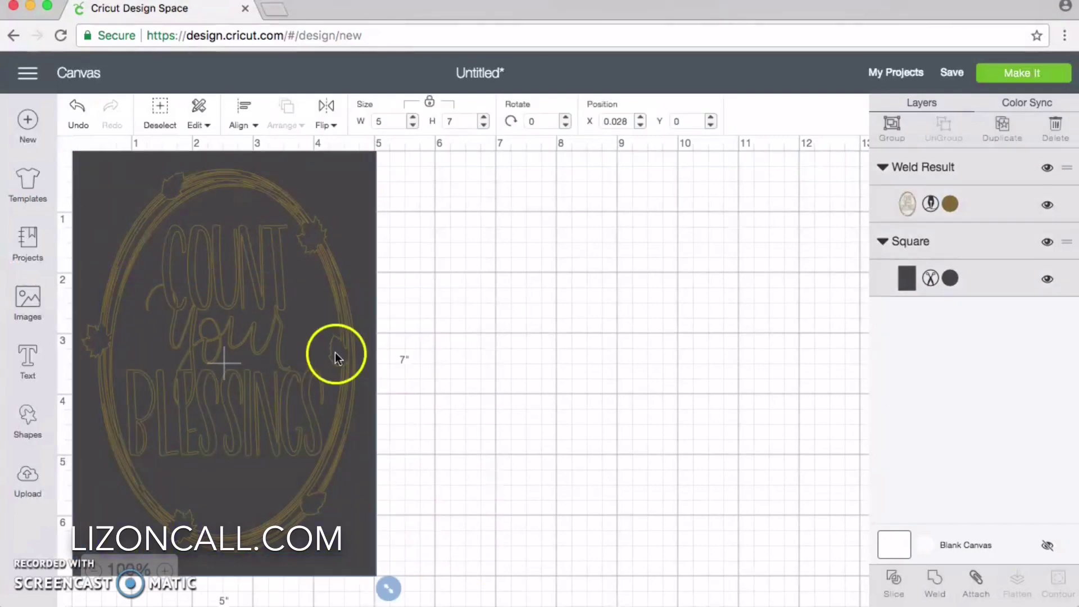
pyautogui.click(975, 579)
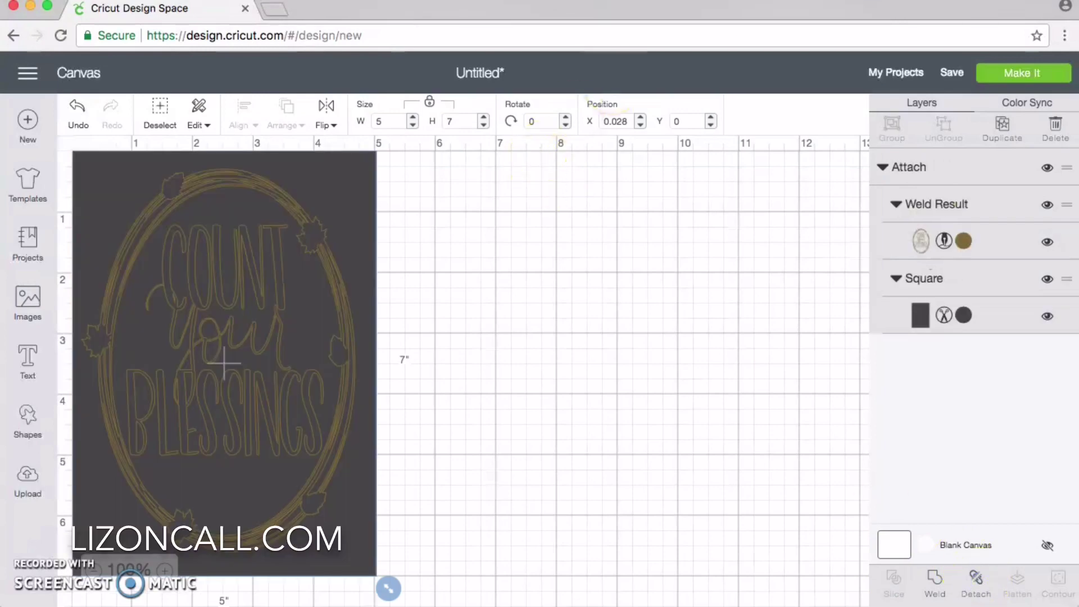
pyautogui.click(1033, 79)
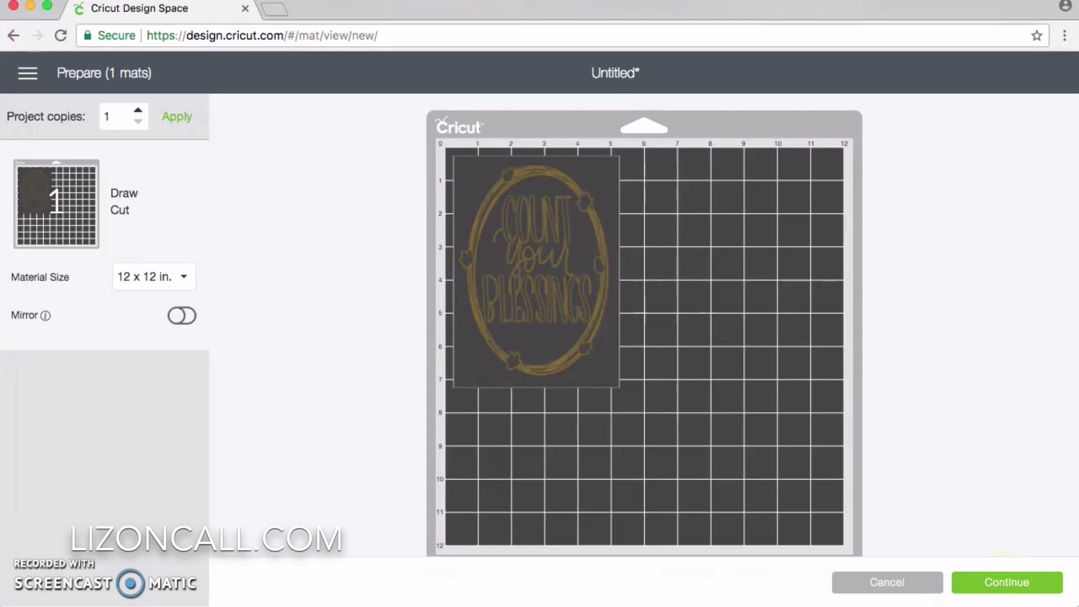
# Continue past the mat preview to the Make step, which asks for a Cricut machine connection.
pyautogui.click(1008, 585)
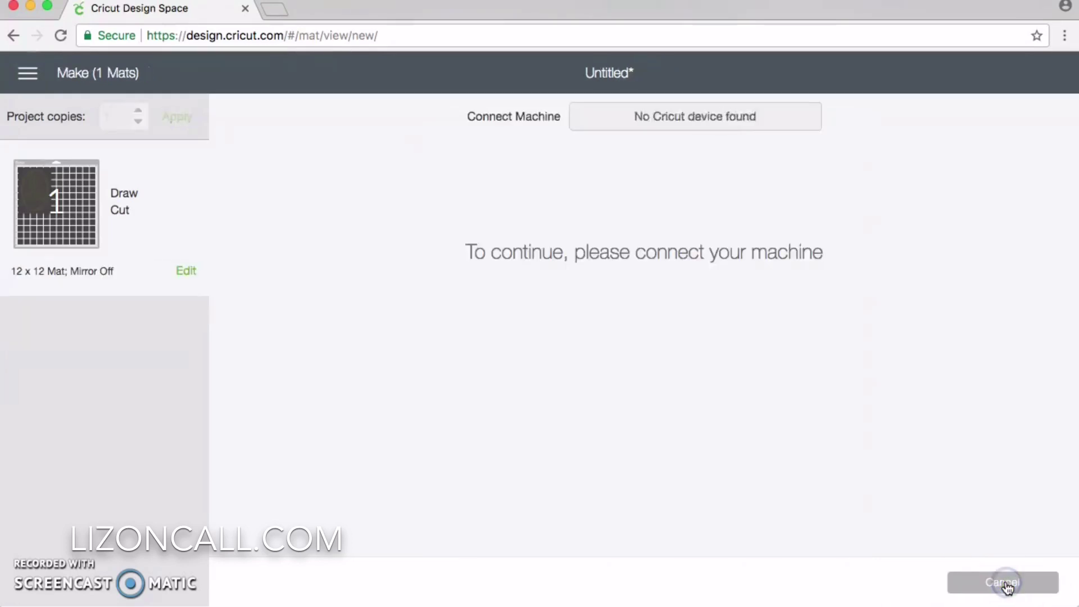